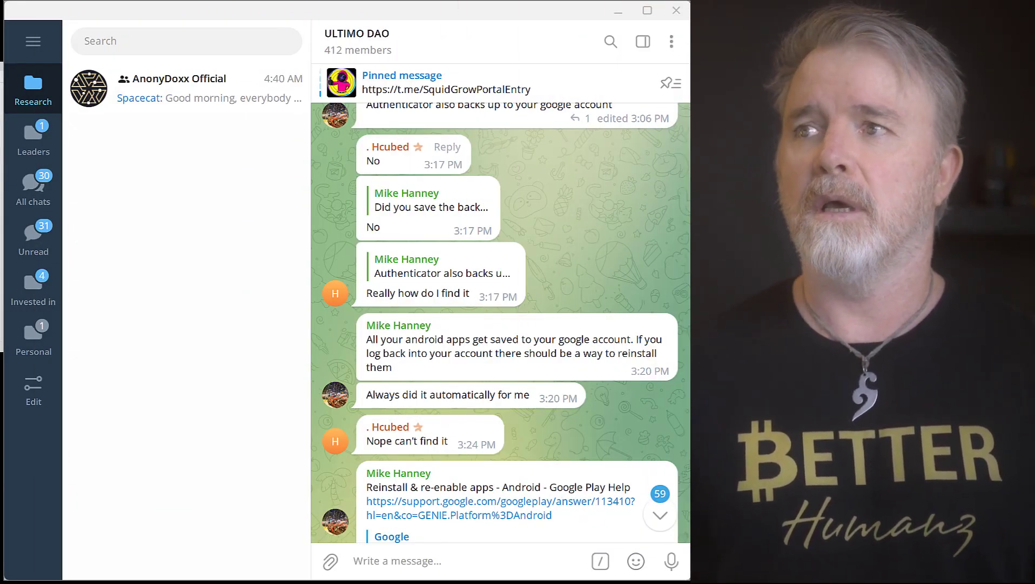
Open Privacy and Security and allow only My contacts to add you to groups and channels.
click(35, 45)
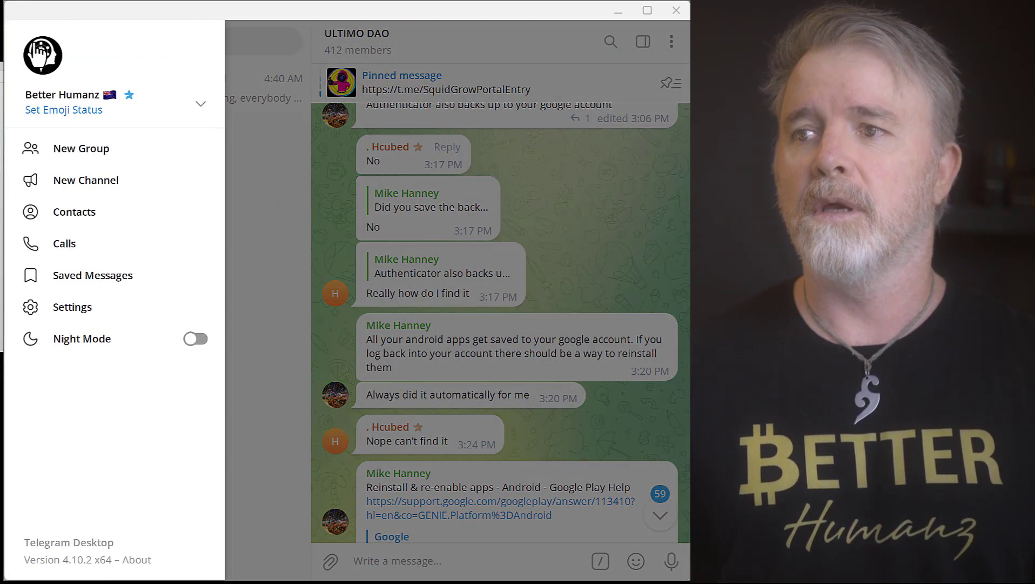
click(84, 307)
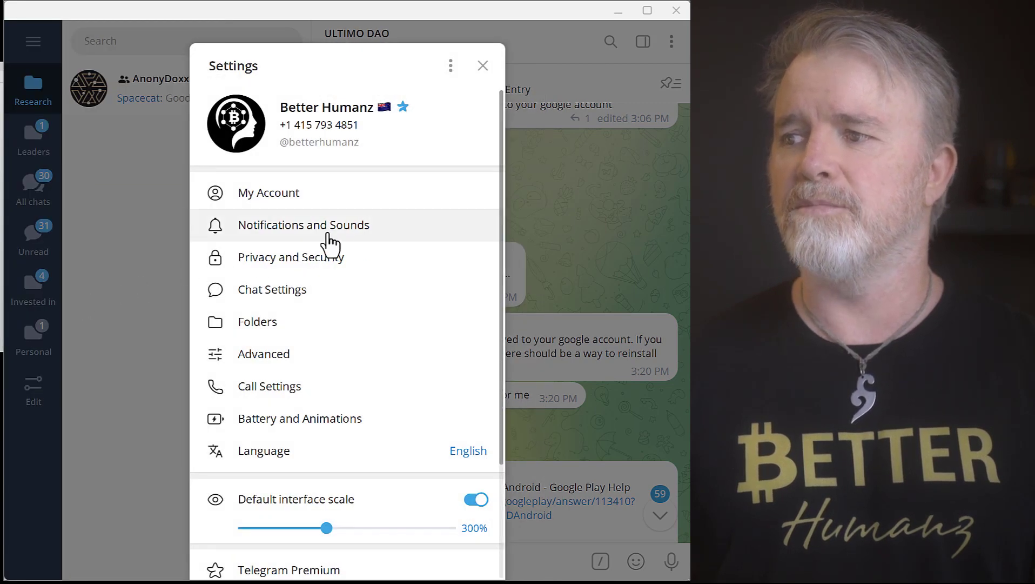
click(299, 260)
scroll(336, 248, down, 5)
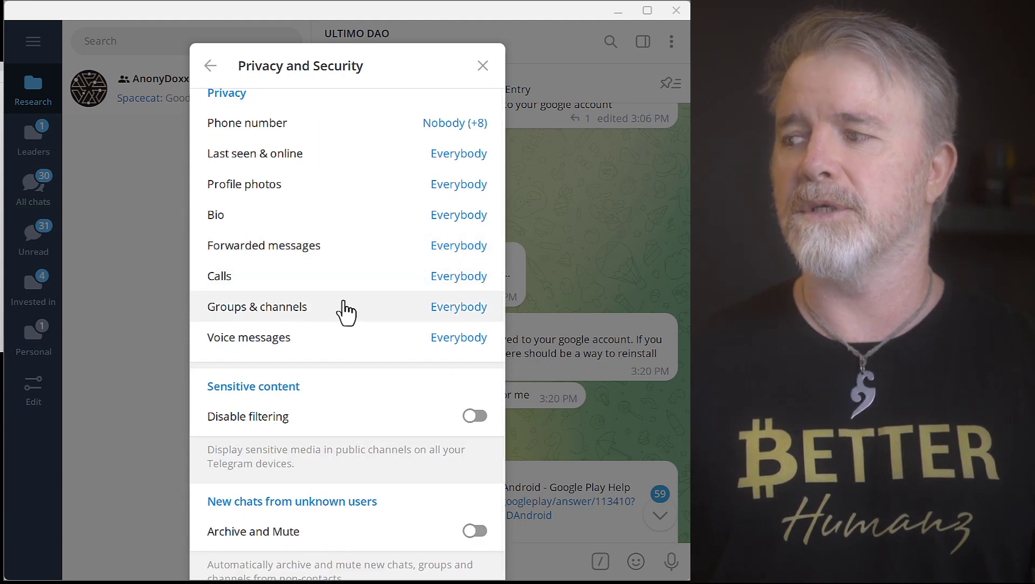
click(457, 311)
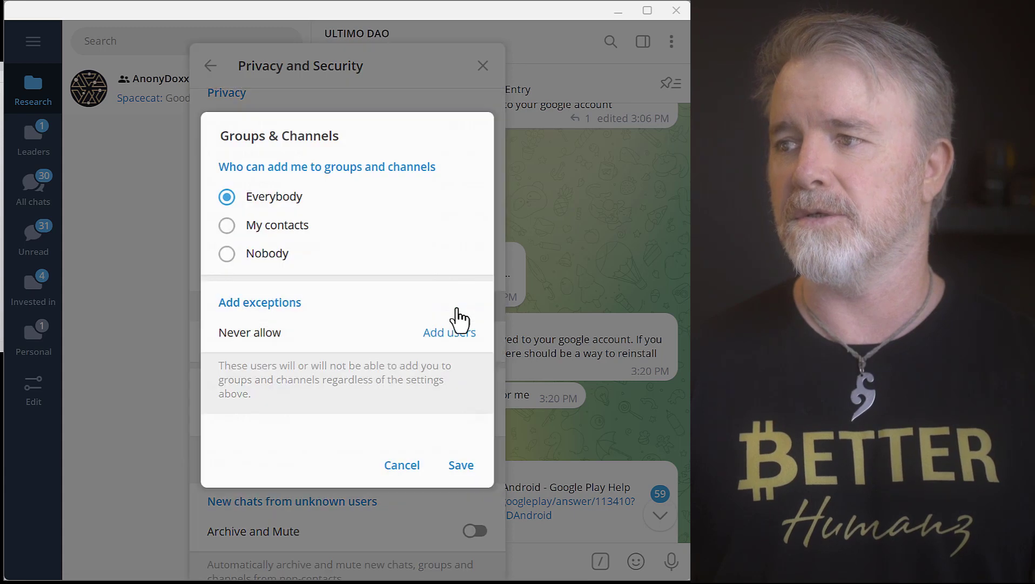
click(227, 226)
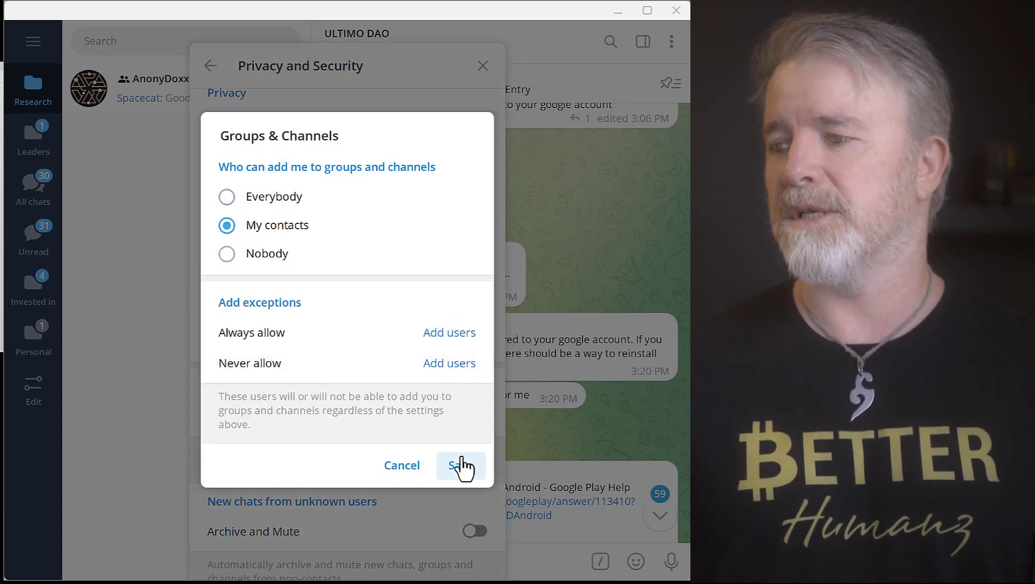
click(463, 467)
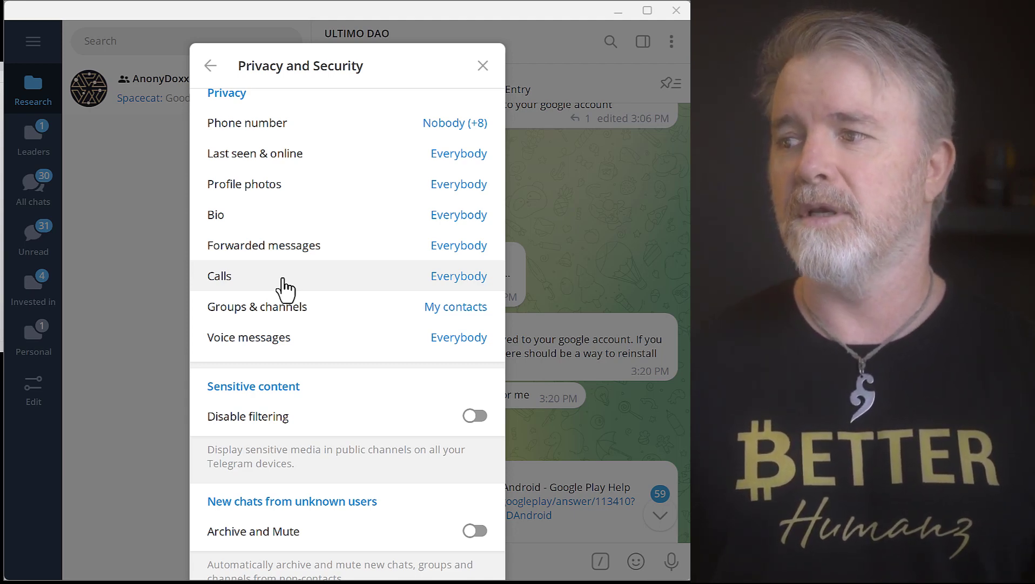
Limit calls and voice messages to My contacts, saving each setting.
click(283, 286)
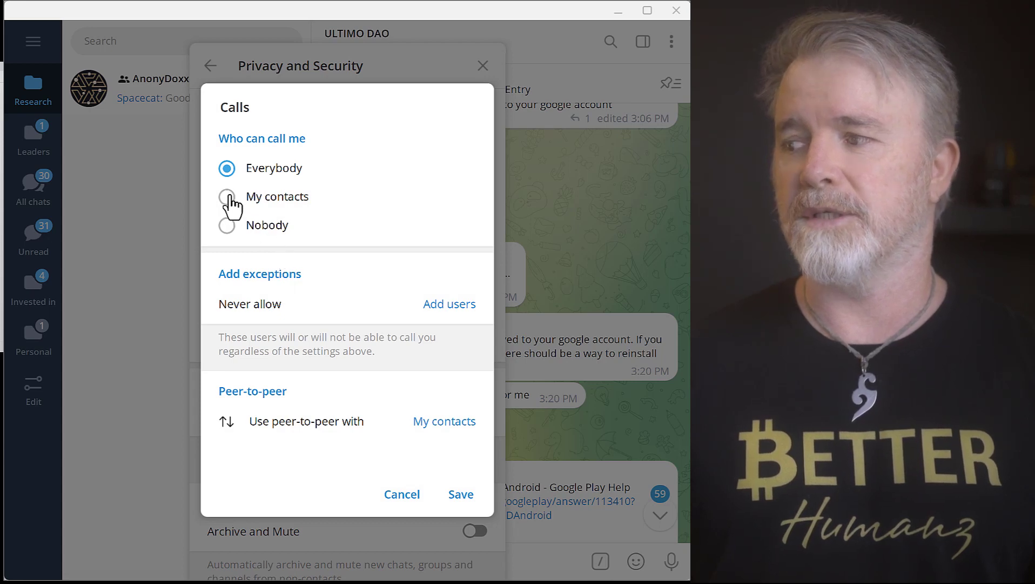
click(227, 197)
click(468, 496)
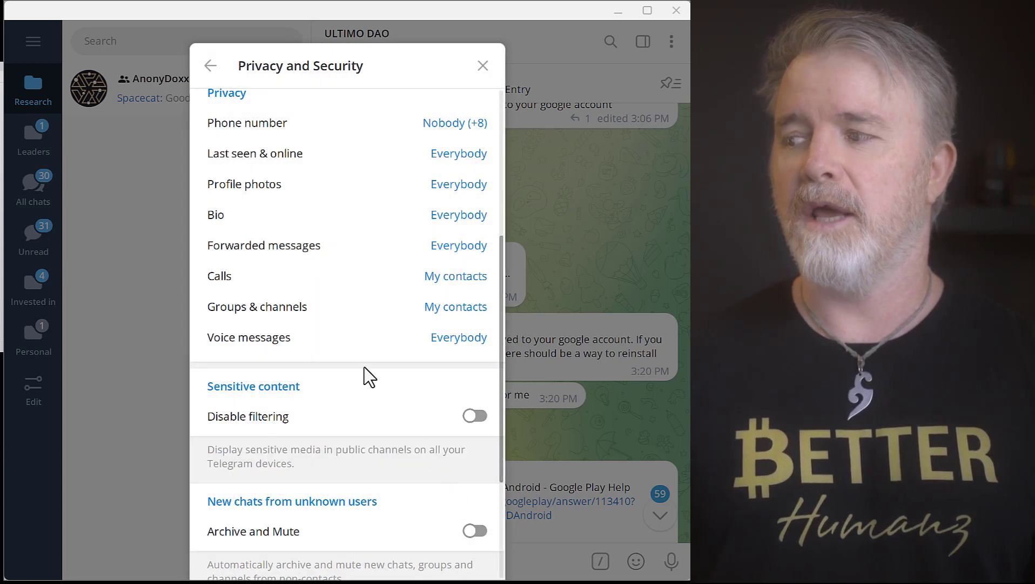
click(240, 340)
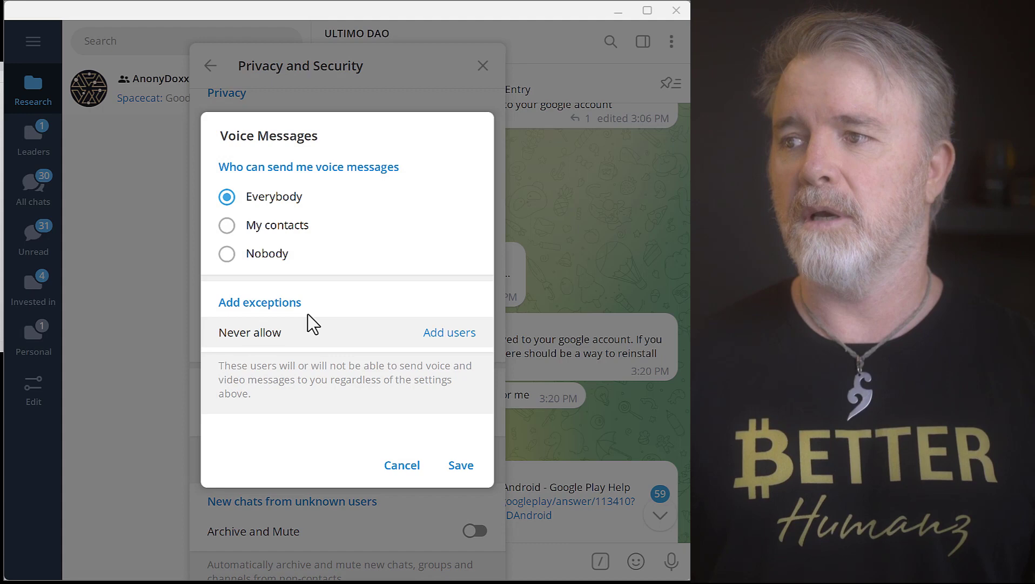
click(227, 227)
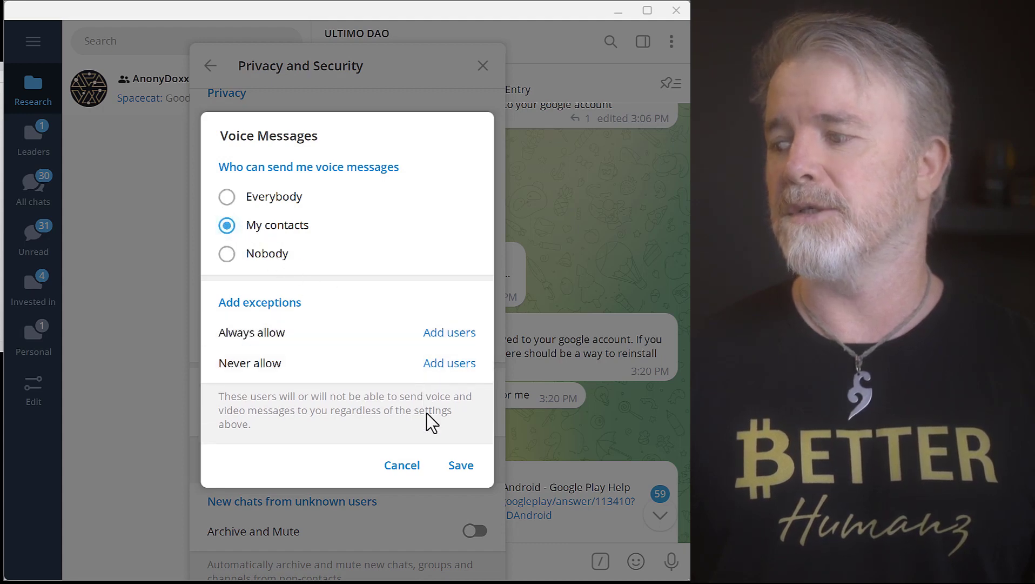
click(461, 466)
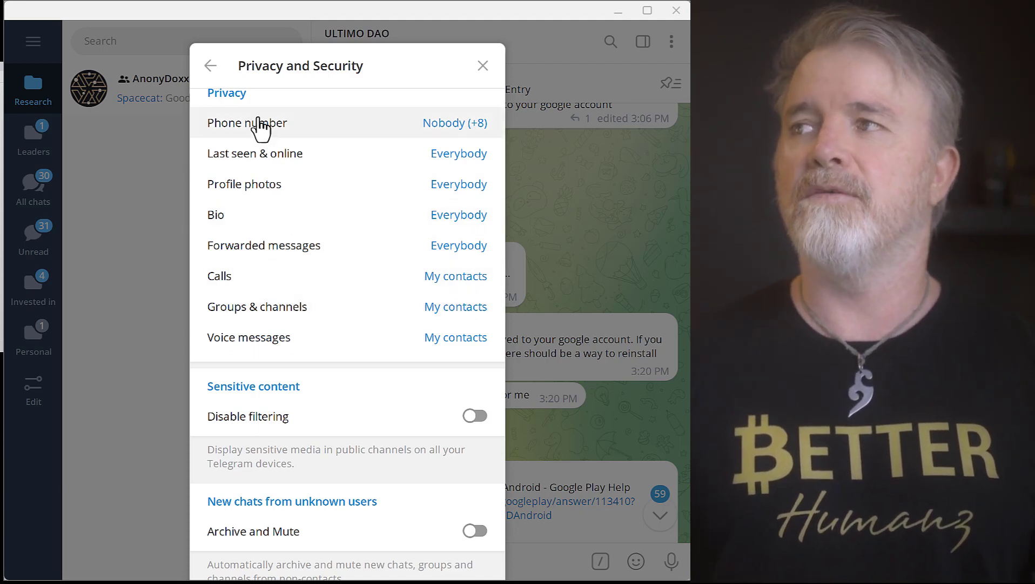
Close Telegram's Privacy and Security settings and inspect the fake Coinbase verification email's cutt.ly link.
click(482, 65)
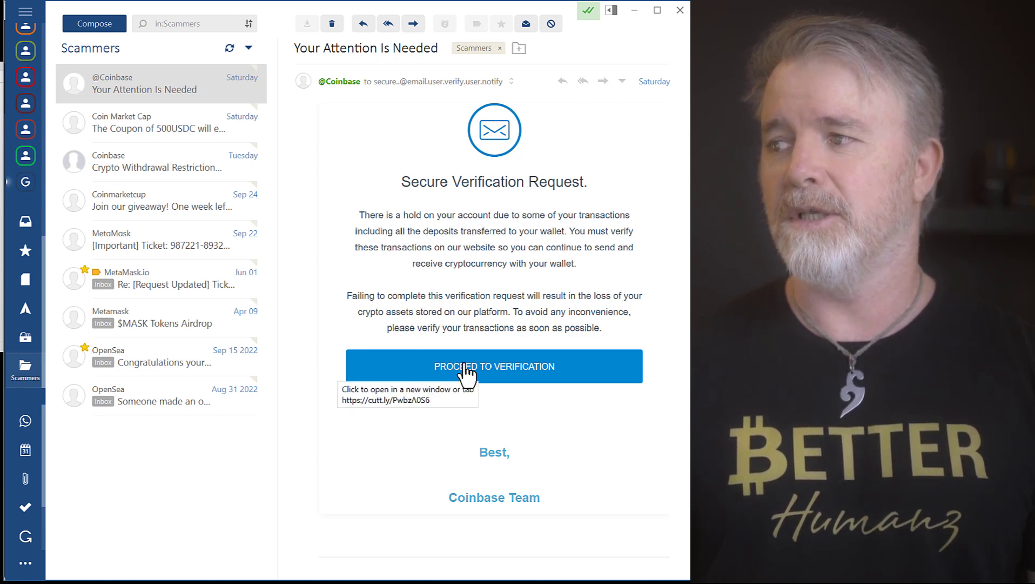
mouse_move(412, 380)
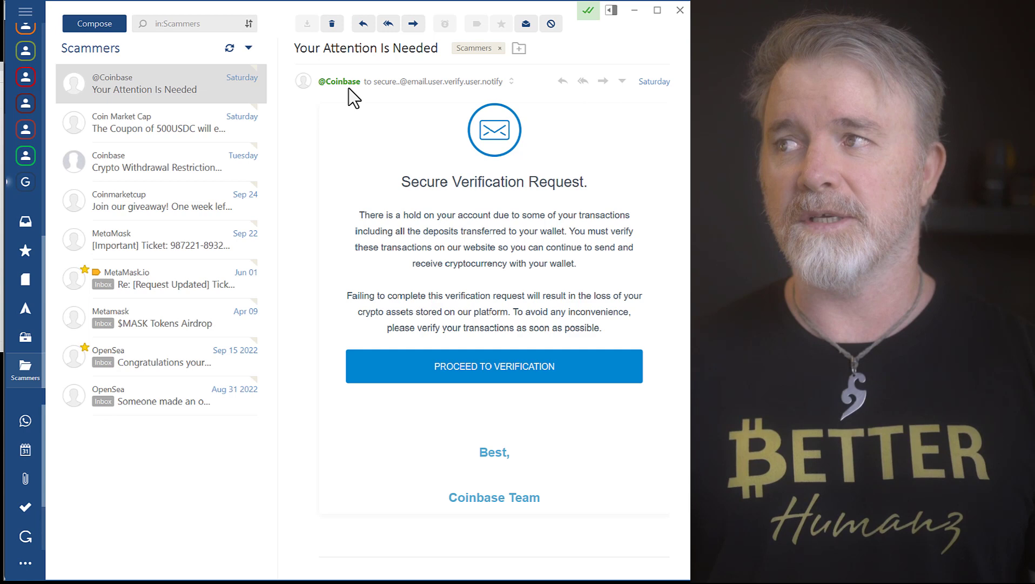
mouse_move(345, 84)
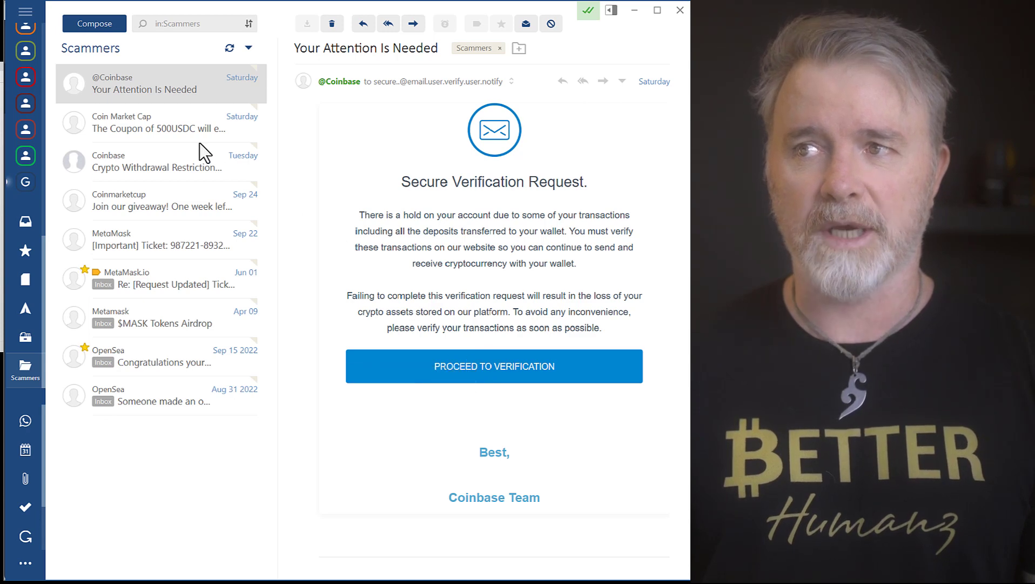
Open the Coin Market Cap 500 USDC coupon email and display its images once.
click(129, 123)
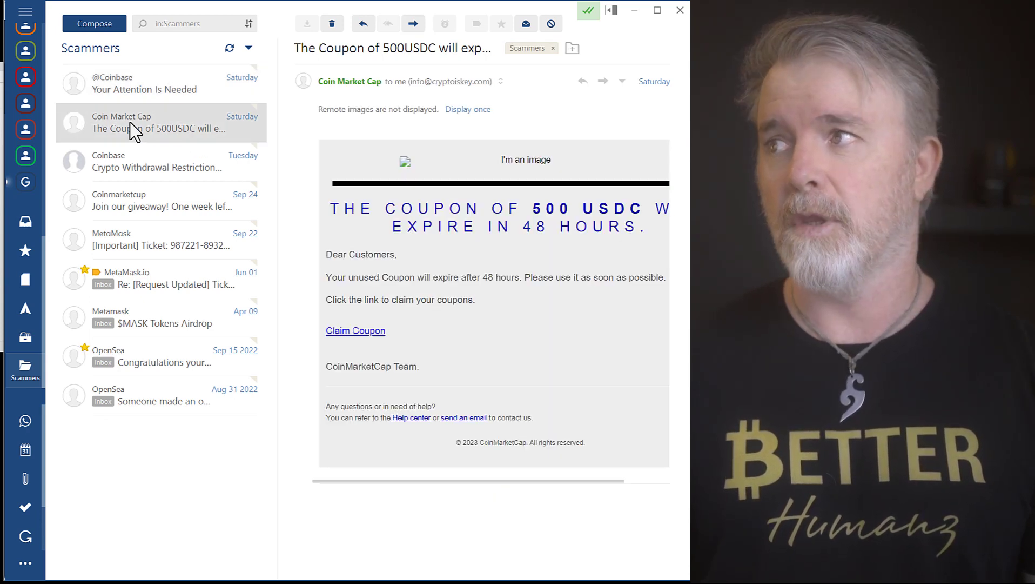
click(466, 109)
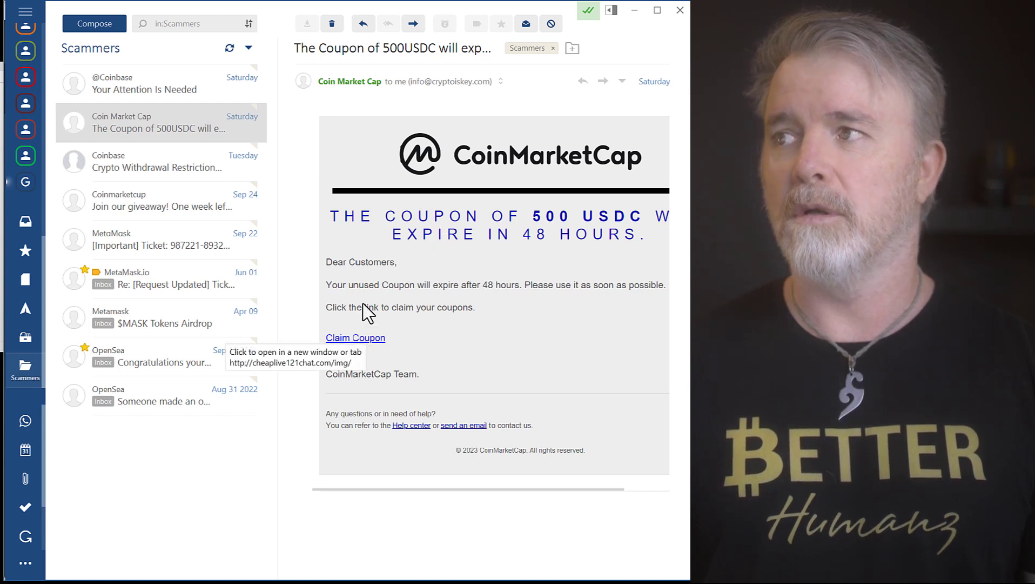
mouse_move(350, 86)
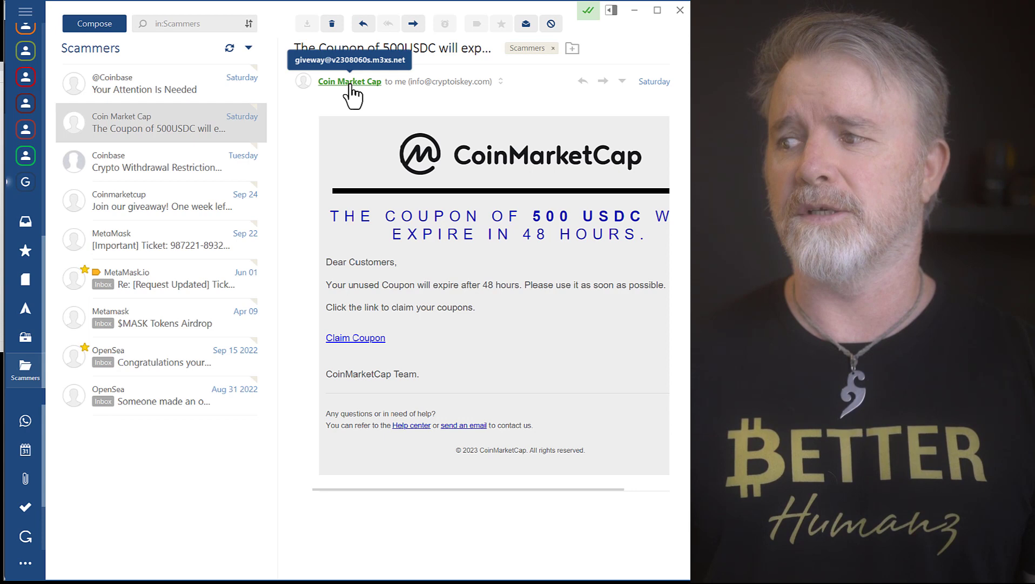
mouse_move(366, 340)
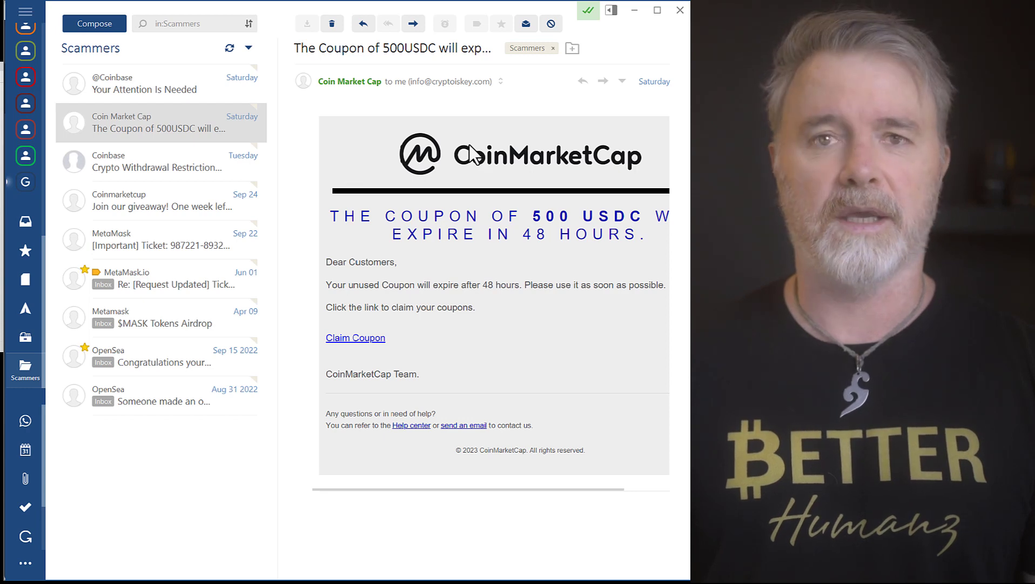
Open the Coinbase Crypto Withdrawal Restriction email and check its cutt.ly verification link.
mouse_move(459, 148)
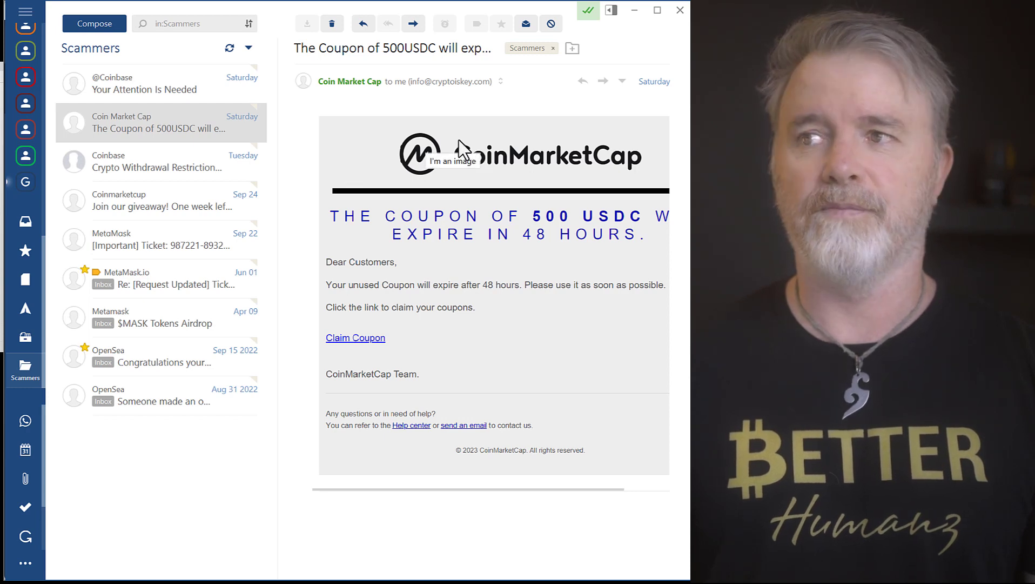
click(113, 168)
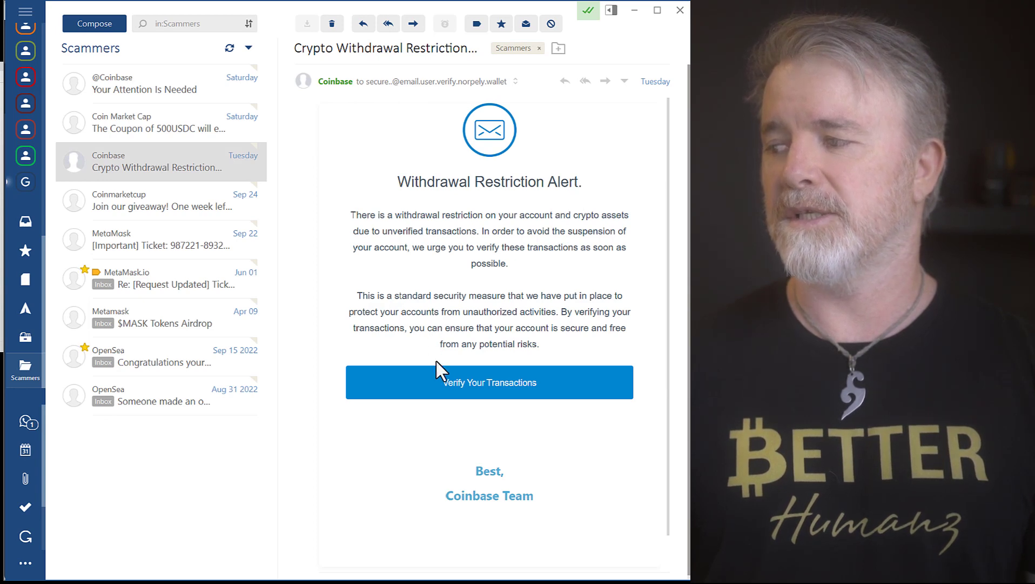
mouse_move(446, 388)
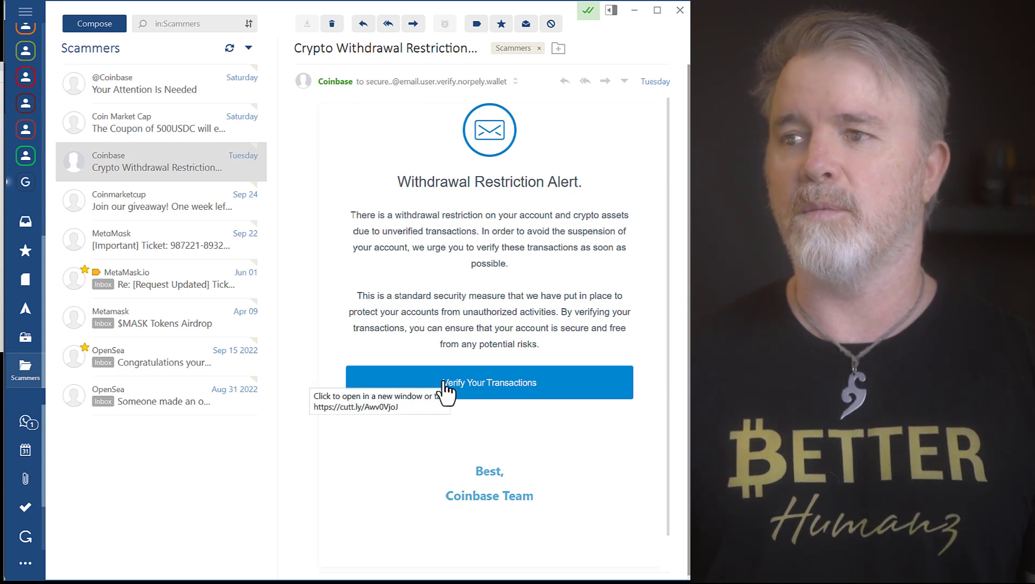
Open the MetaMask [Important] Ticket wallet-suspension email and inspect its links.
click(139, 246)
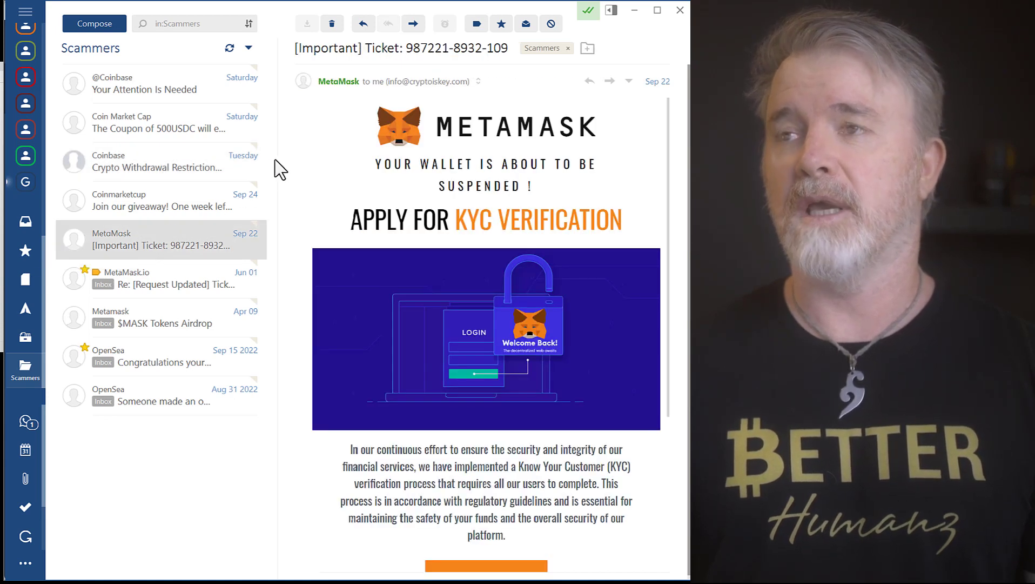
mouse_move(356, 139)
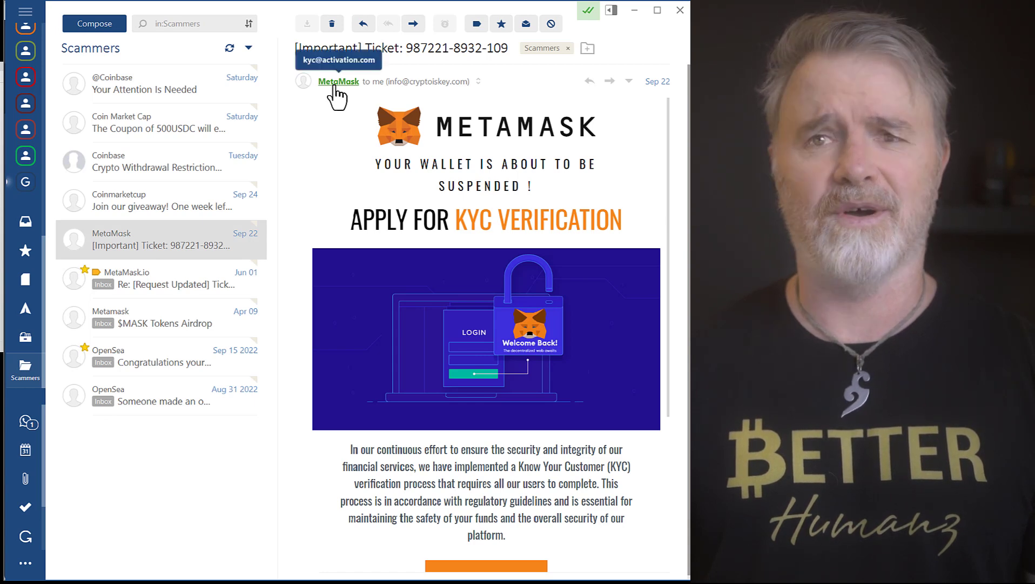
scroll(339, 113, down, 3)
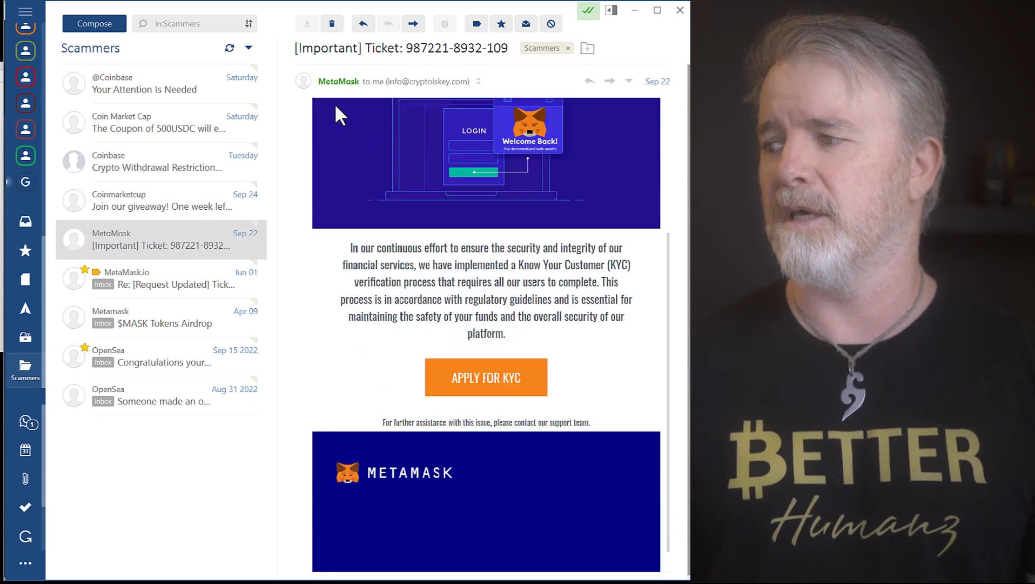
mouse_move(474, 381)
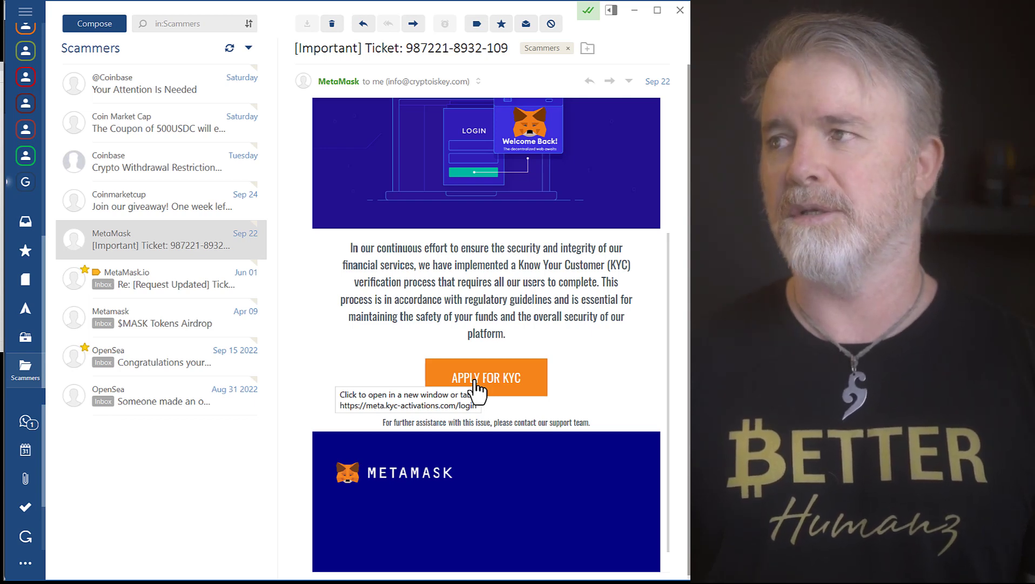
scroll(424, 309, up, 3)
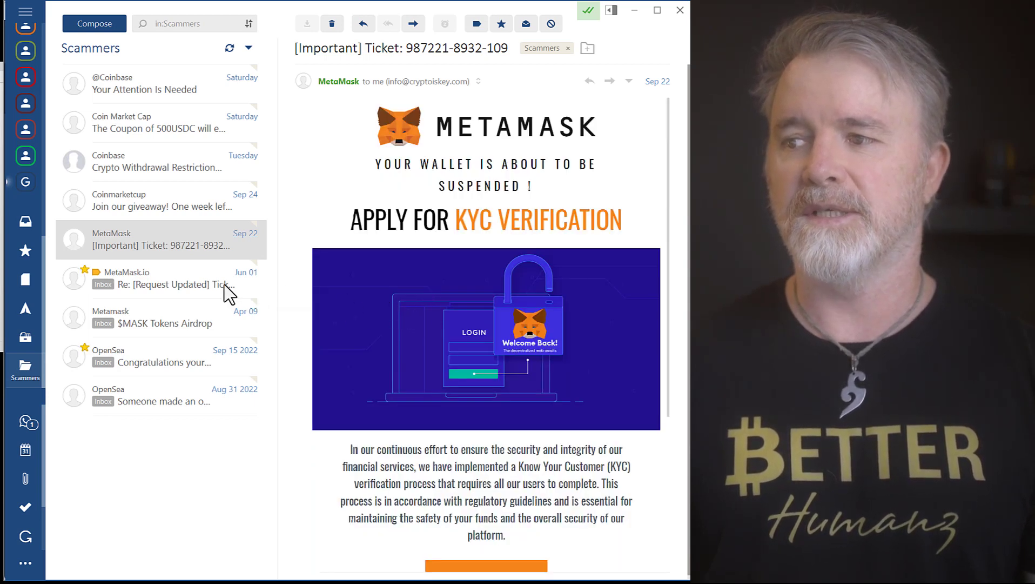
Open the MetaMask.io request updated email, then the $MASK Tokens Airdrop email.
click(192, 289)
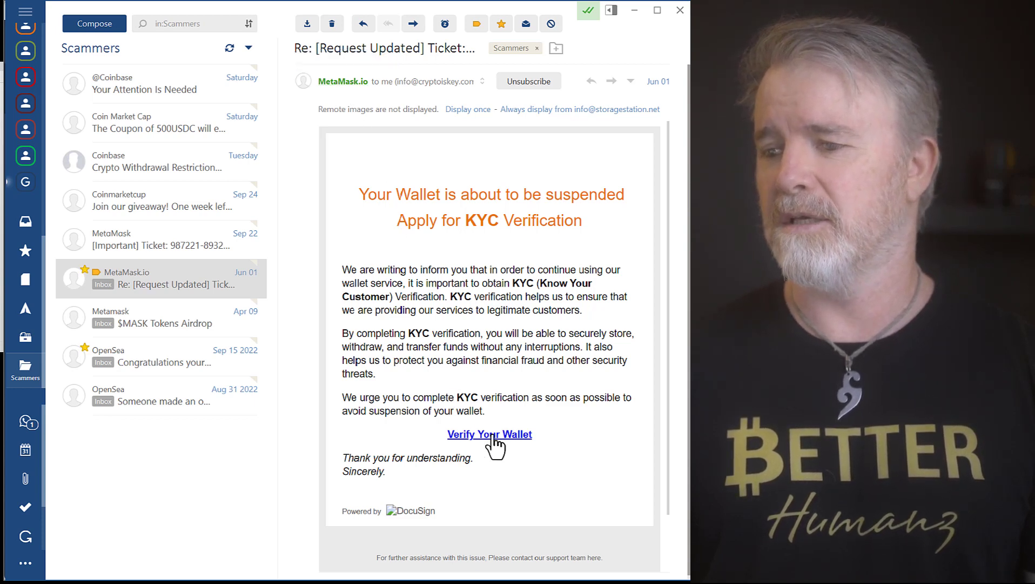
mouse_move(493, 444)
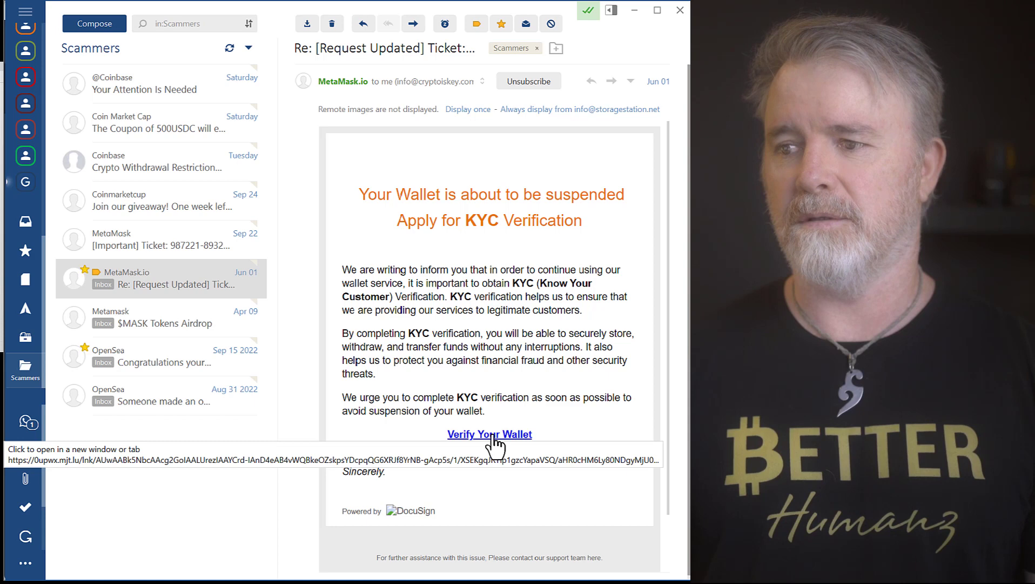
click(160, 319)
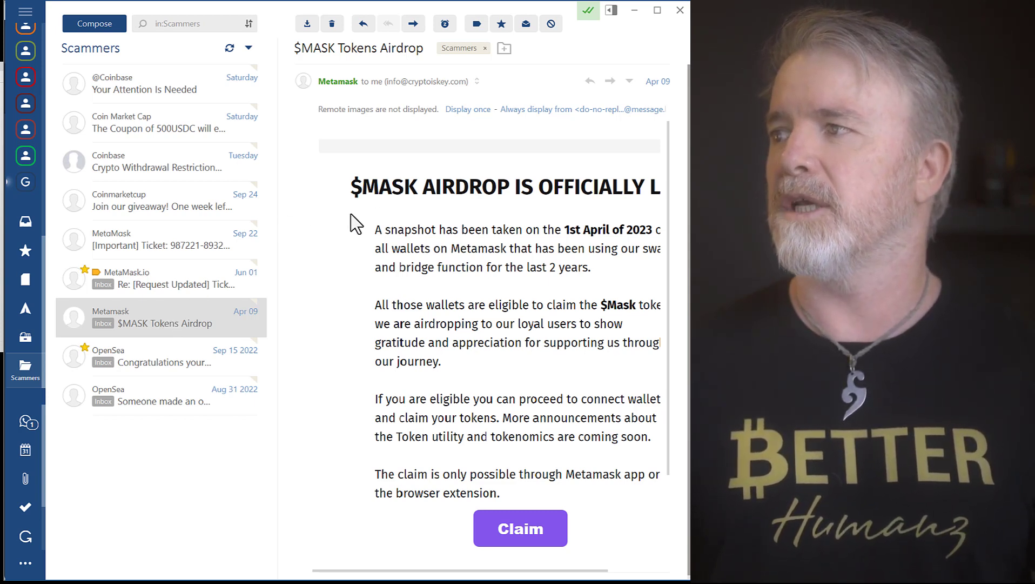
Display the airdrop email's images, check its Claim button, then open the OpenSea 3 ETH email.
click(464, 108)
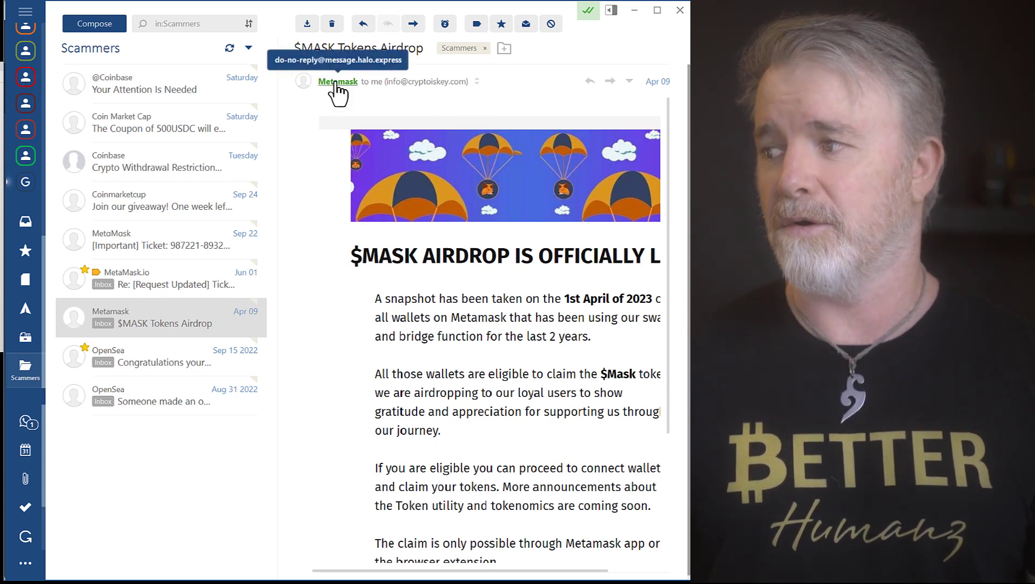
scroll(476, 261, down, 3)
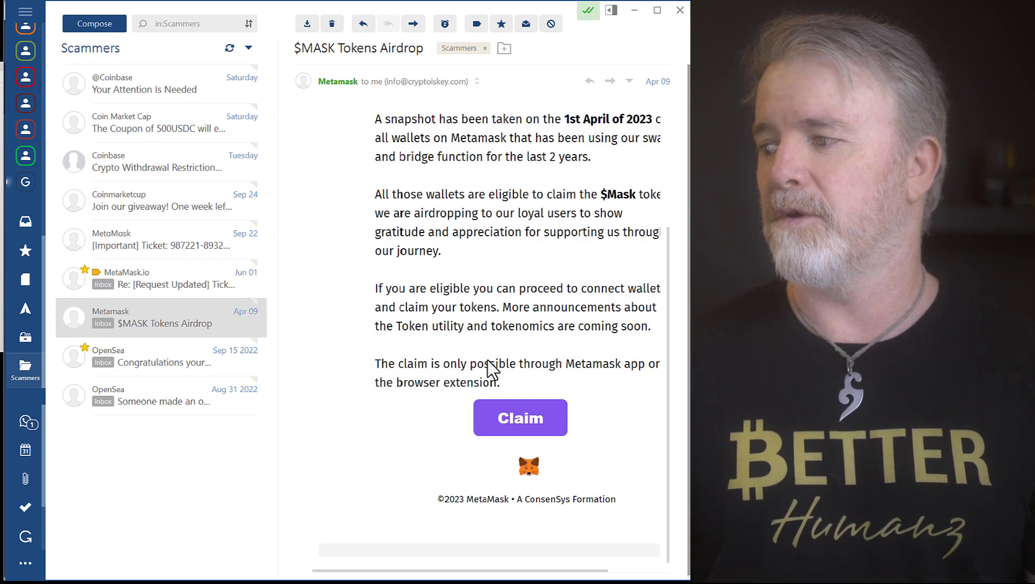
mouse_move(511, 418)
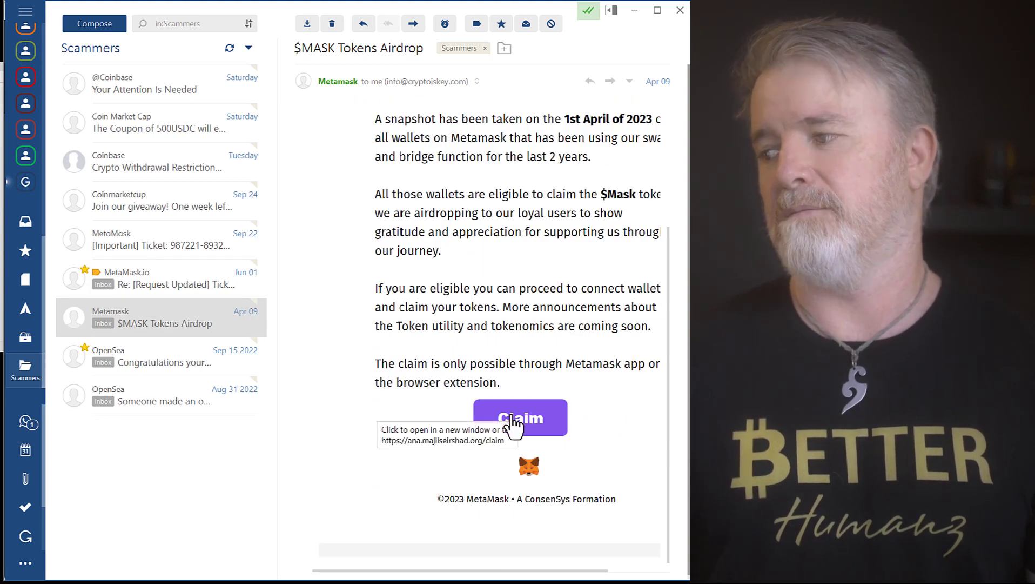
scroll(432, 324, up, 4)
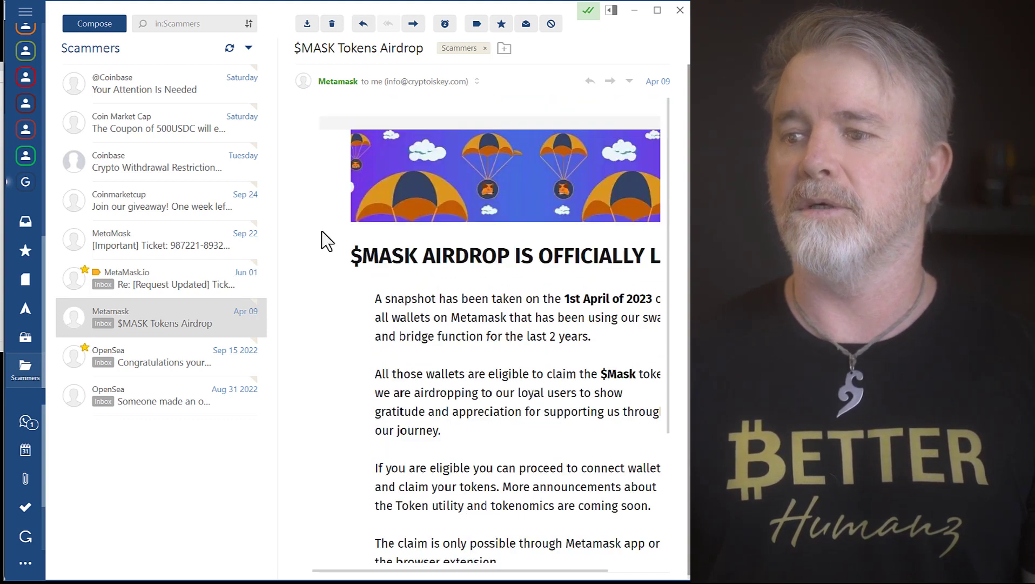
click(146, 357)
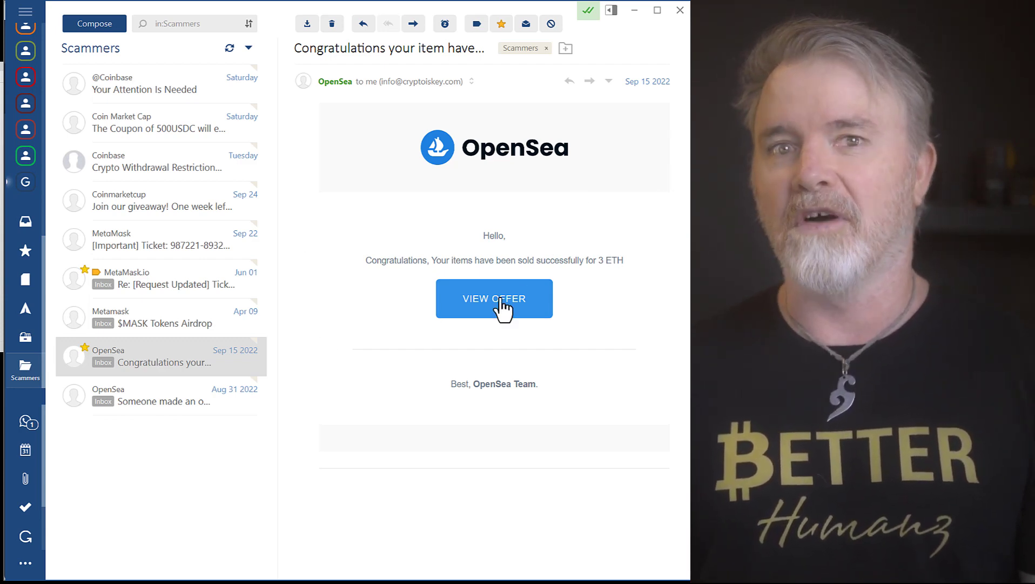
Check the VIEW OFFER link, then open the Aug 31 OpenSea 1.2 WETH offer email.
mouse_move(501, 301)
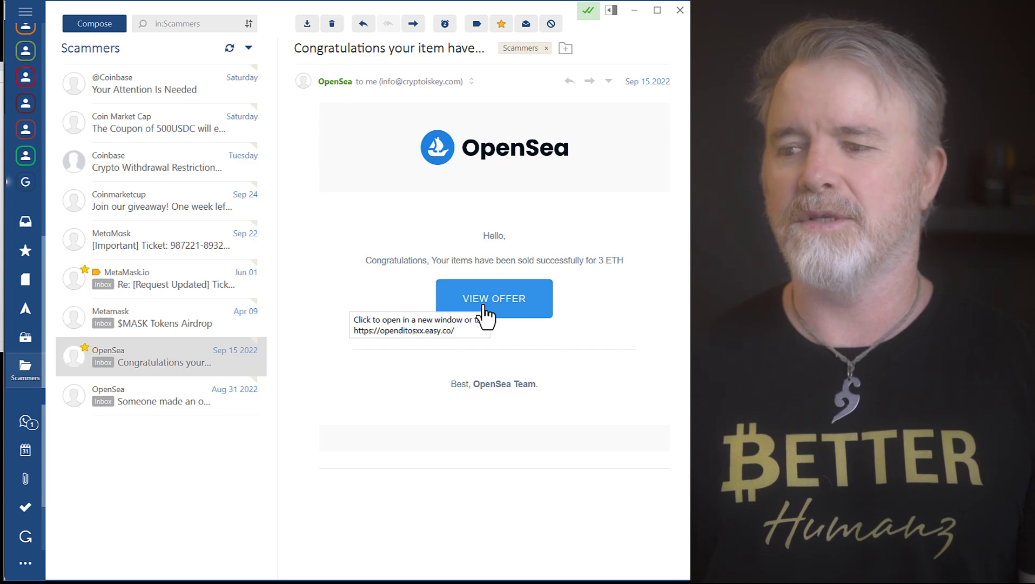
click(154, 407)
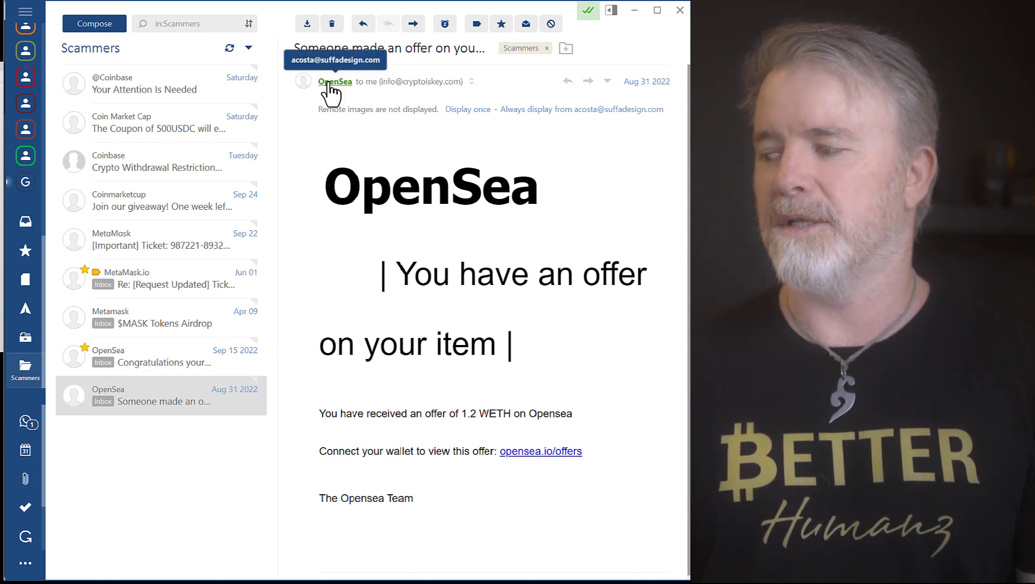
mouse_move(526, 458)
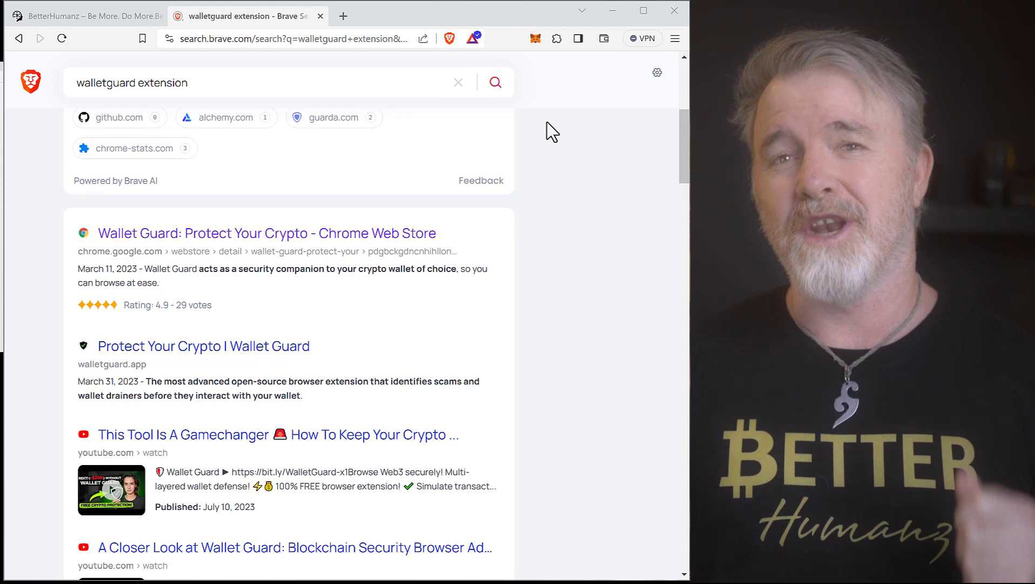
click(536, 40)
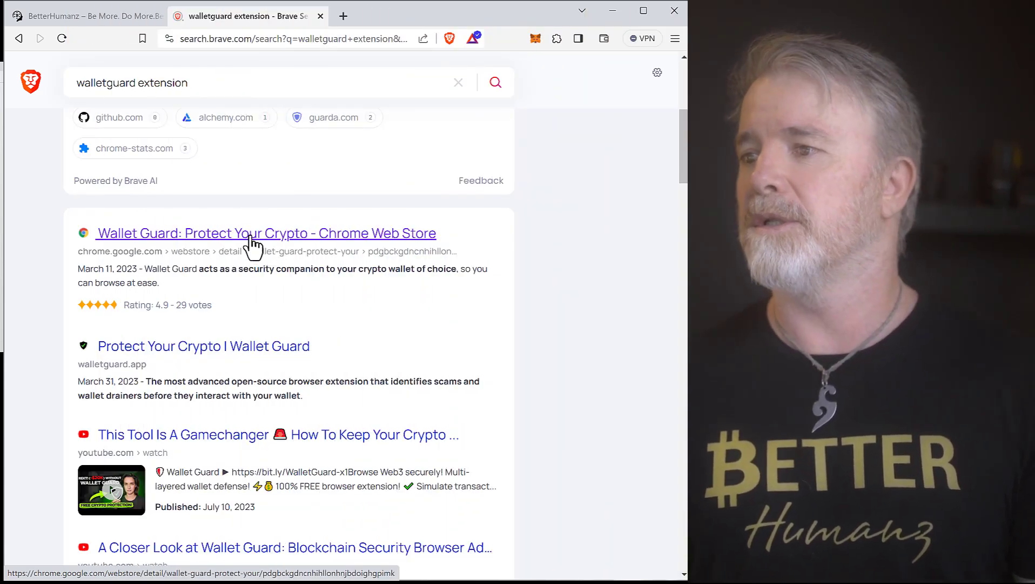
Add Wallet Guard to Brave from its Chrome Web Store page and confirm the install.
click(252, 237)
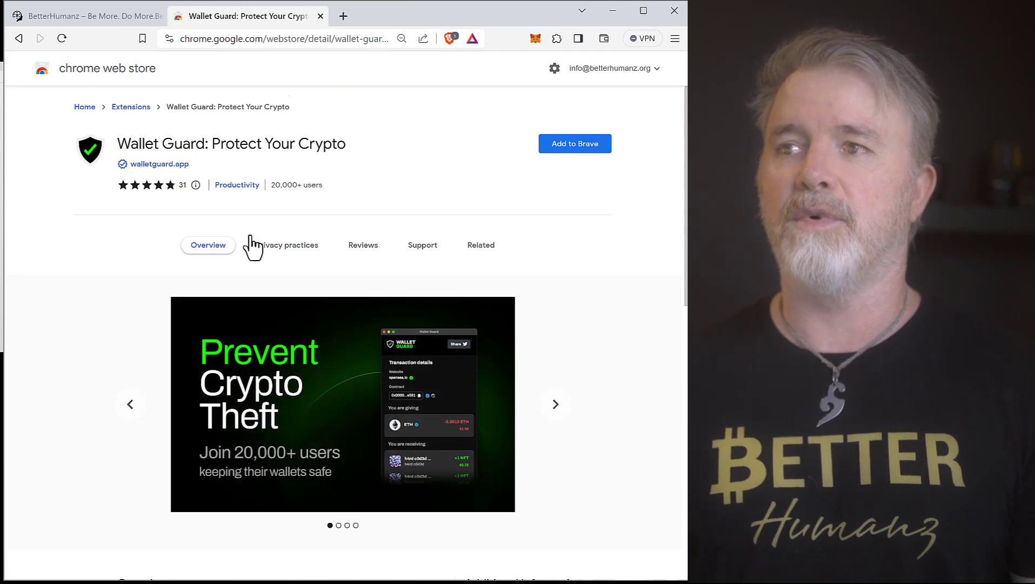
click(568, 144)
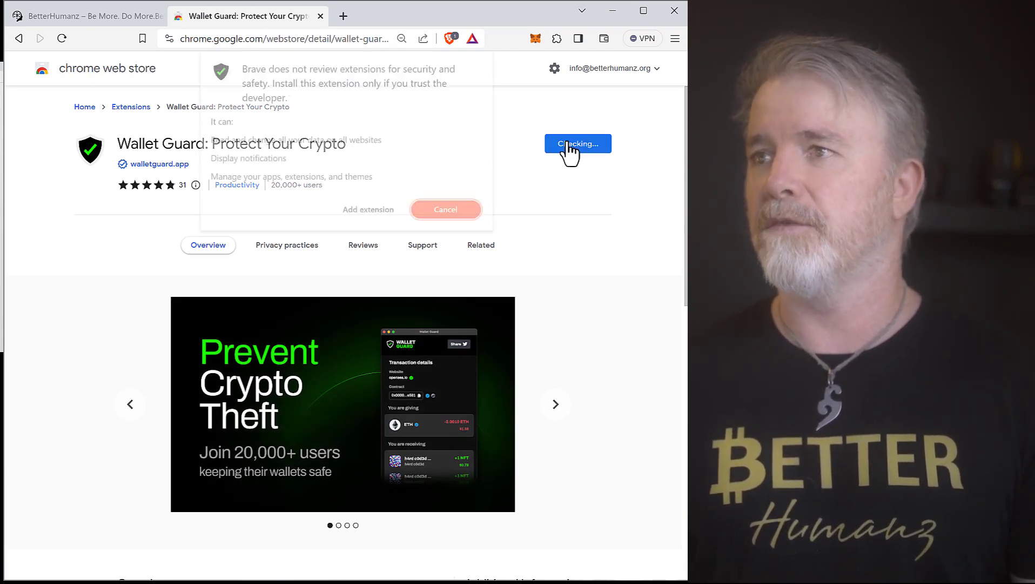
click(365, 211)
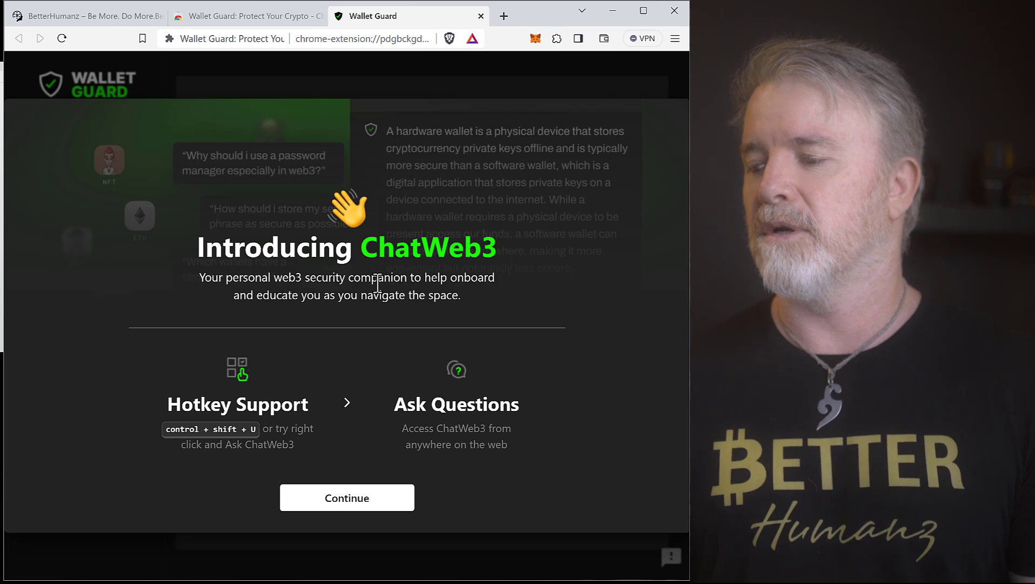
Dismiss the ChatWeb3 introduction and follow the MetaMask Update Now alert to Brave's extensions.
click(327, 499)
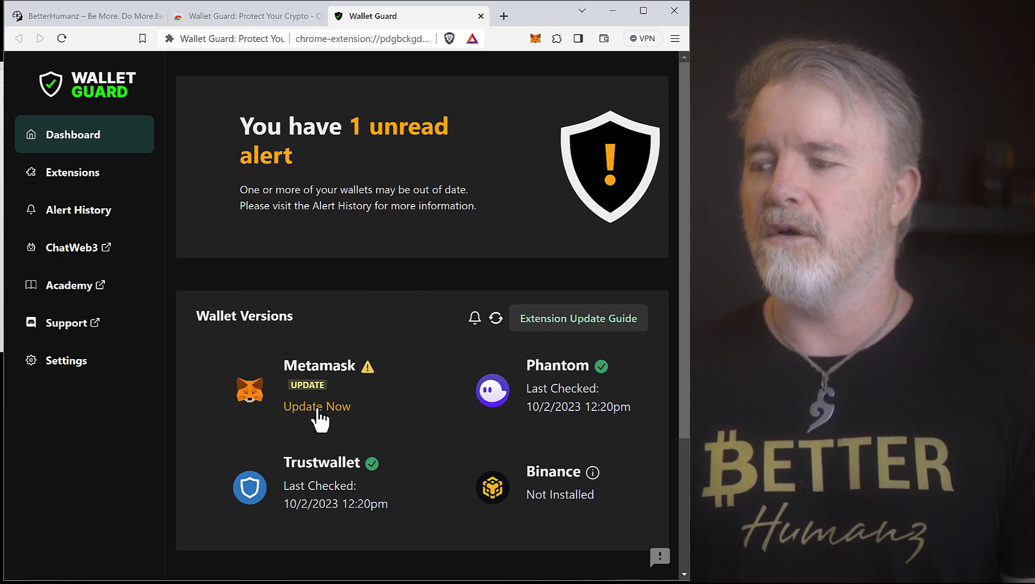
click(323, 406)
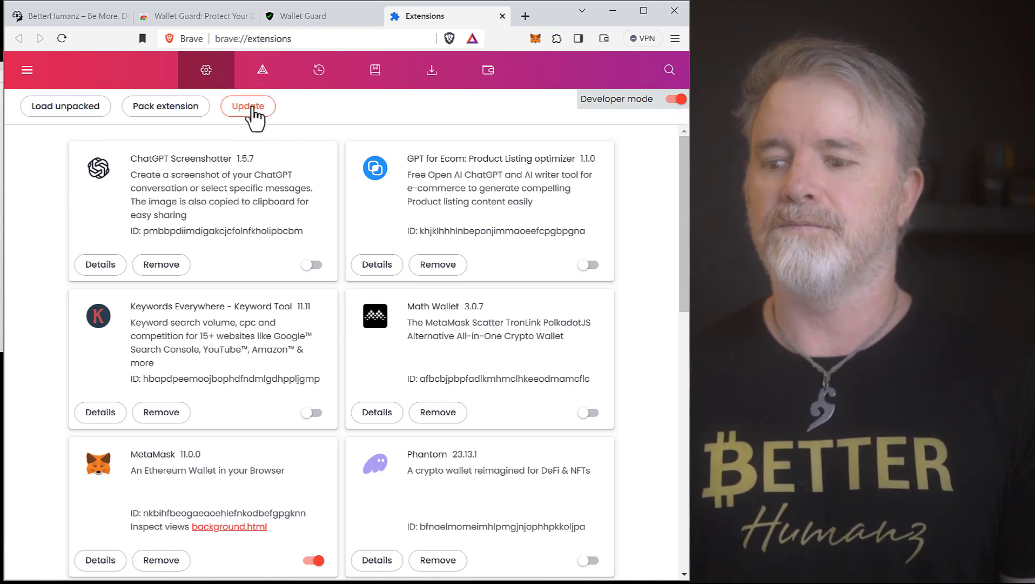
Update Brave's extensions so MetaMask reaches 11.1.1, then unlock the wallet with its password.
click(240, 108)
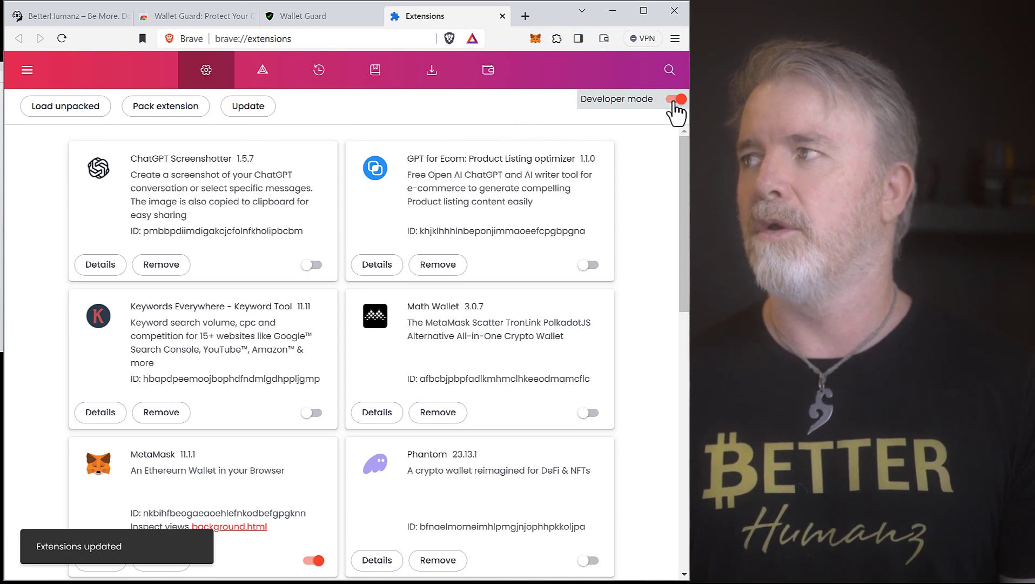
click(534, 39)
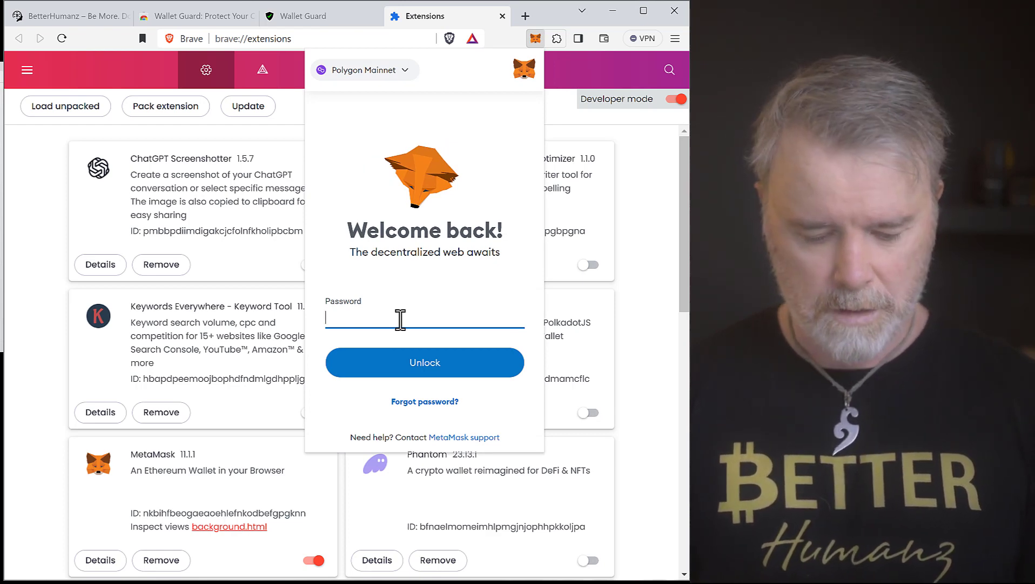
text(••••)
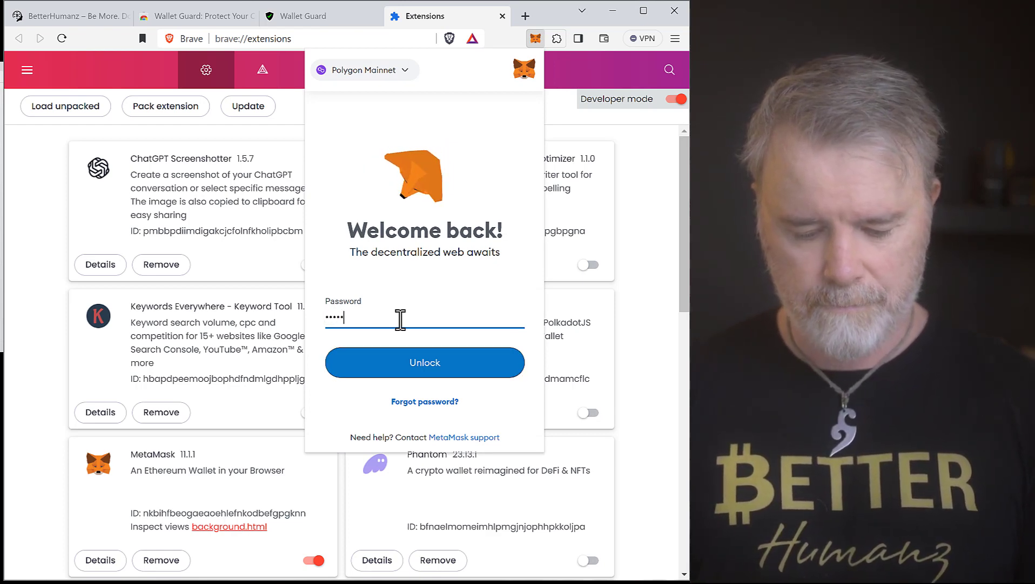
text(•••••••)
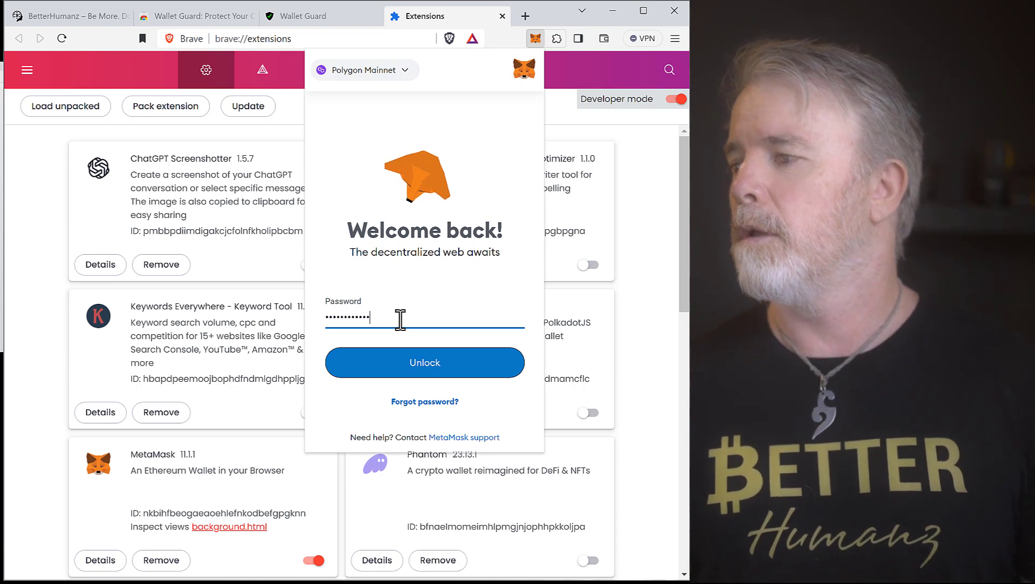
text(•••••)
click(423, 362)
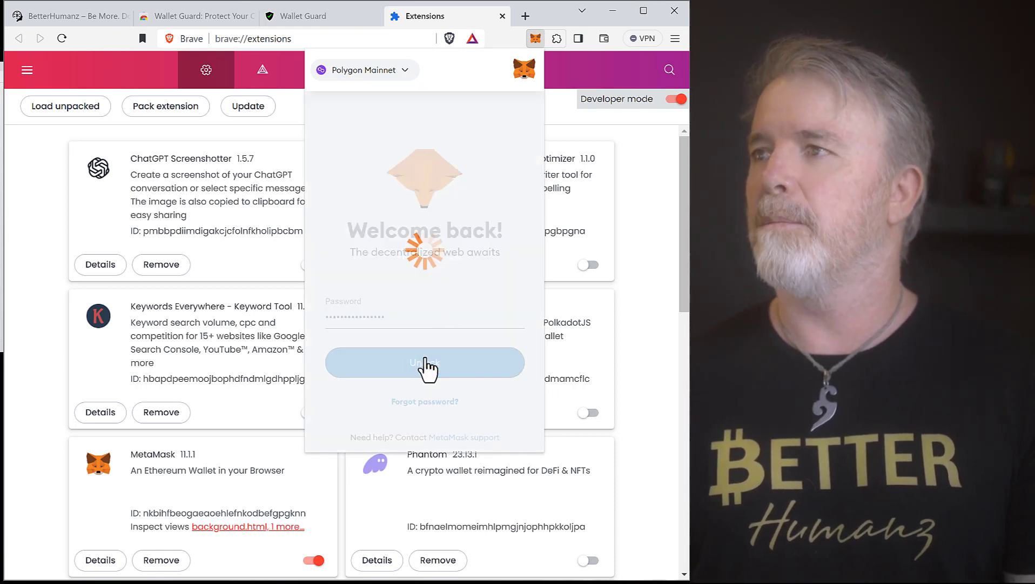
Reload the Wallet Guard dashboard until it reports Everything Looks Good.
click(300, 21)
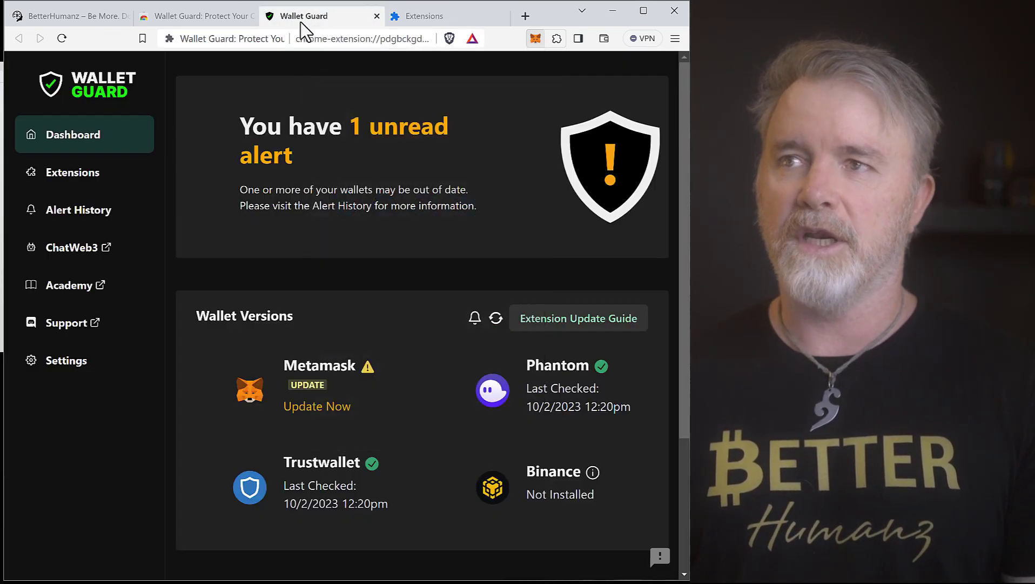
click(62, 37)
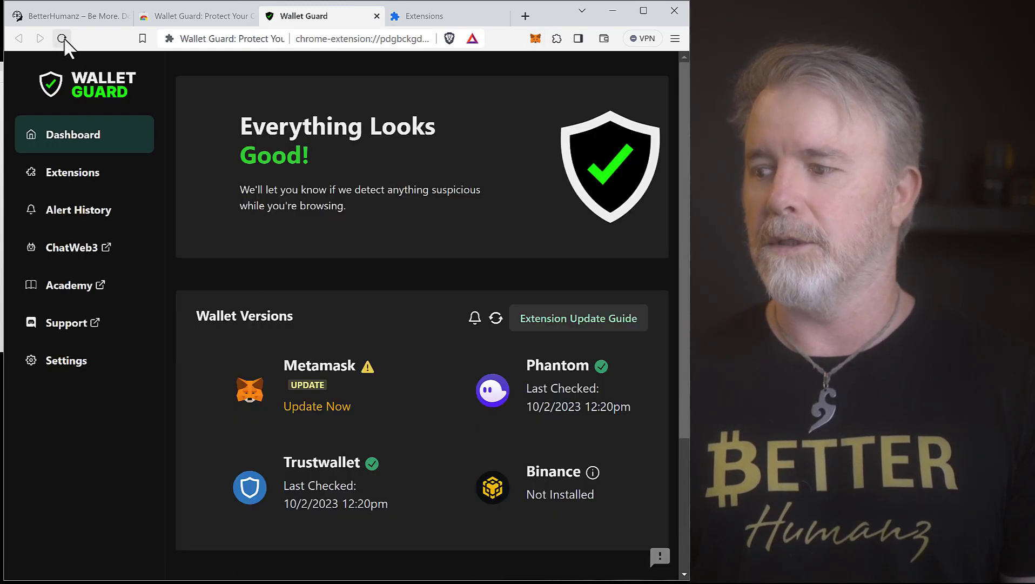
click(63, 38)
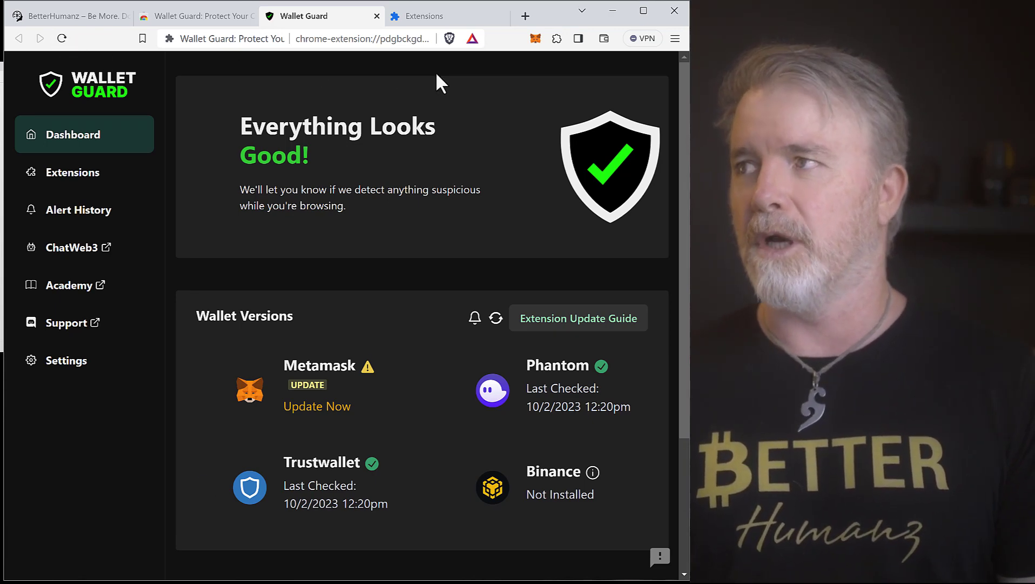
Close the Extensions tab and show Wallet Guard's Alert History.
click(412, 18)
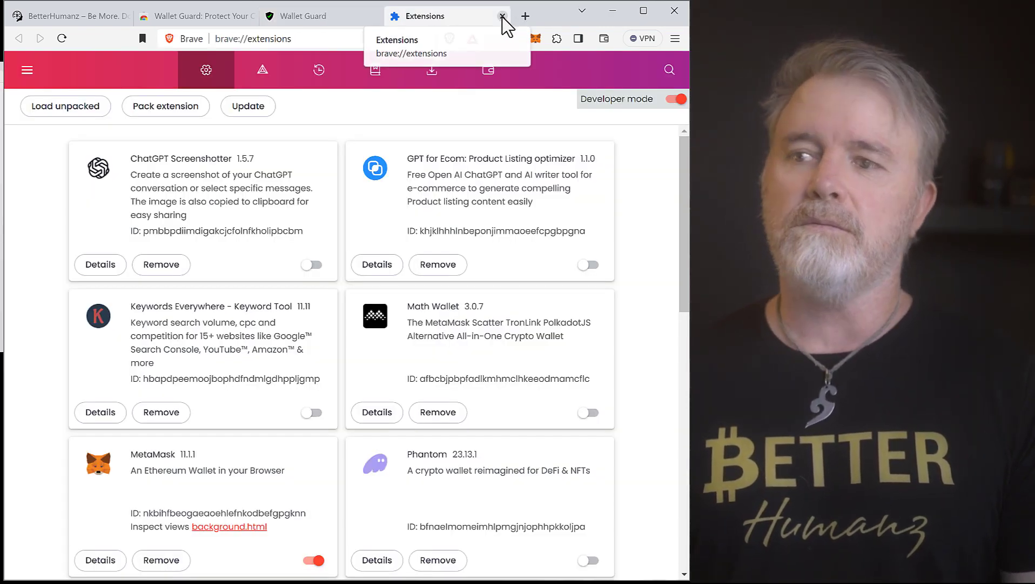
click(502, 17)
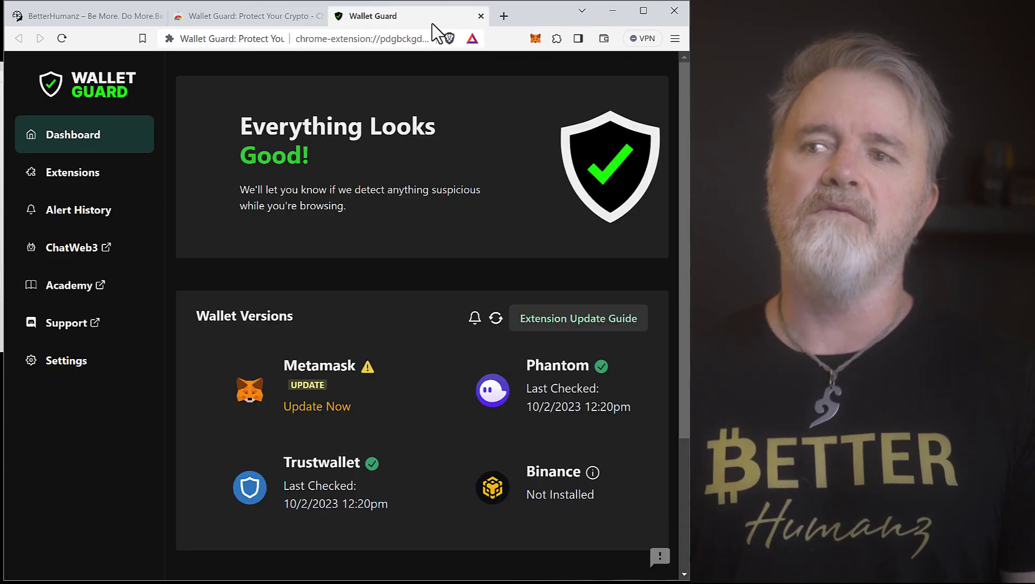
click(65, 220)
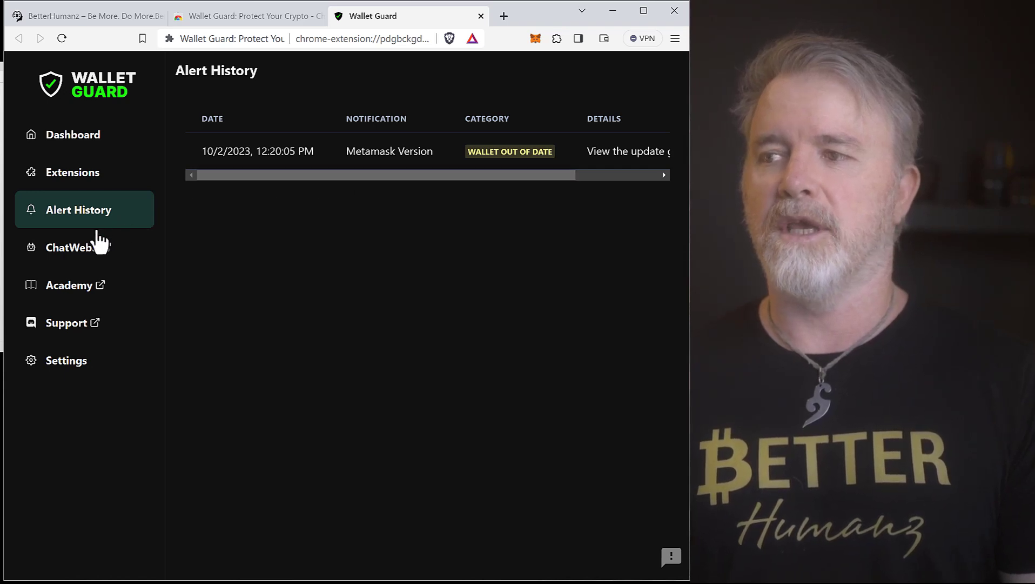
In Wallet Guard settings, toggle Block Recently Created Sites and Transaction Simulations off and on, then close the tab.
click(67, 361)
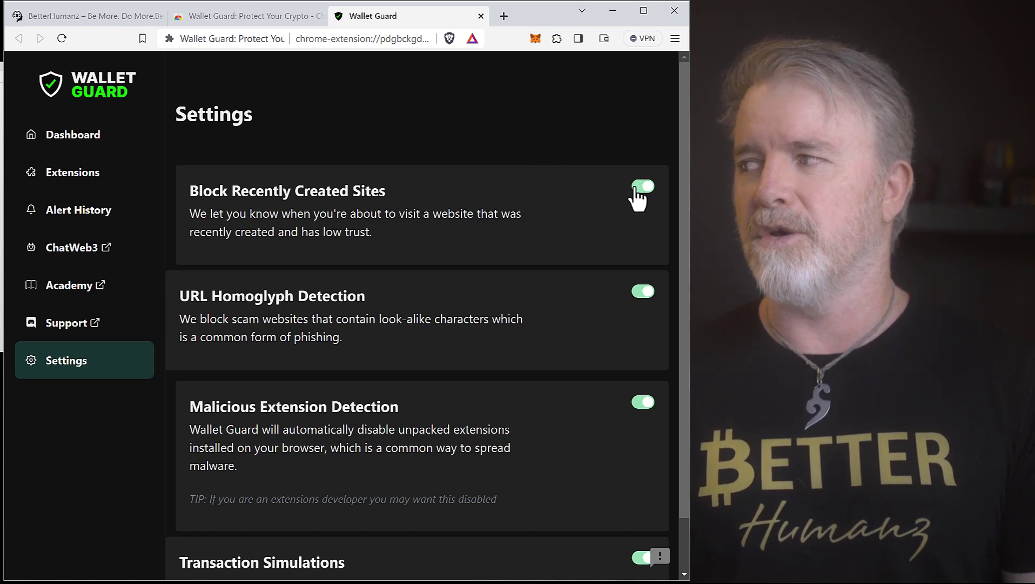
click(639, 194)
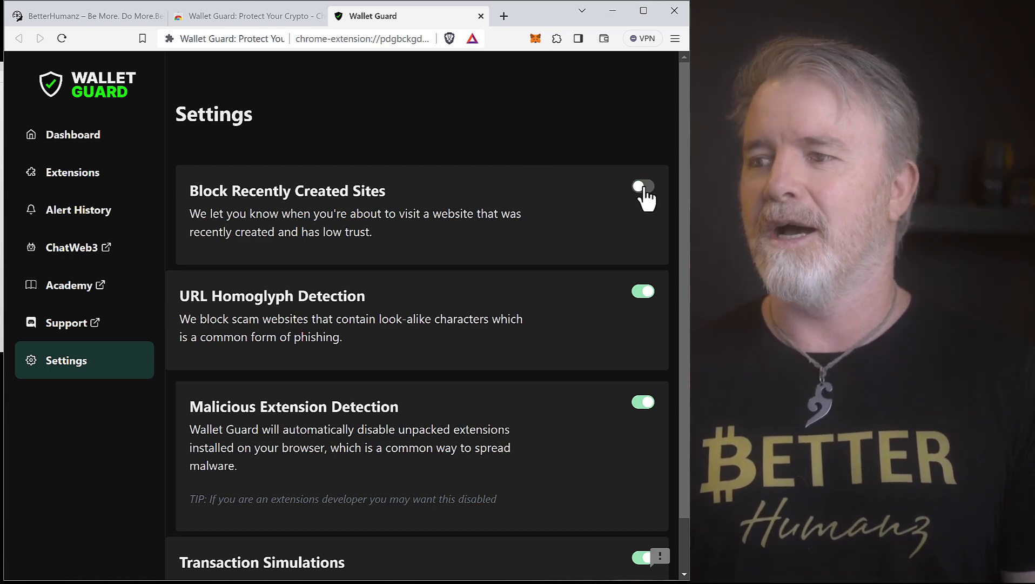
click(642, 197)
scroll(475, 279, down, 1)
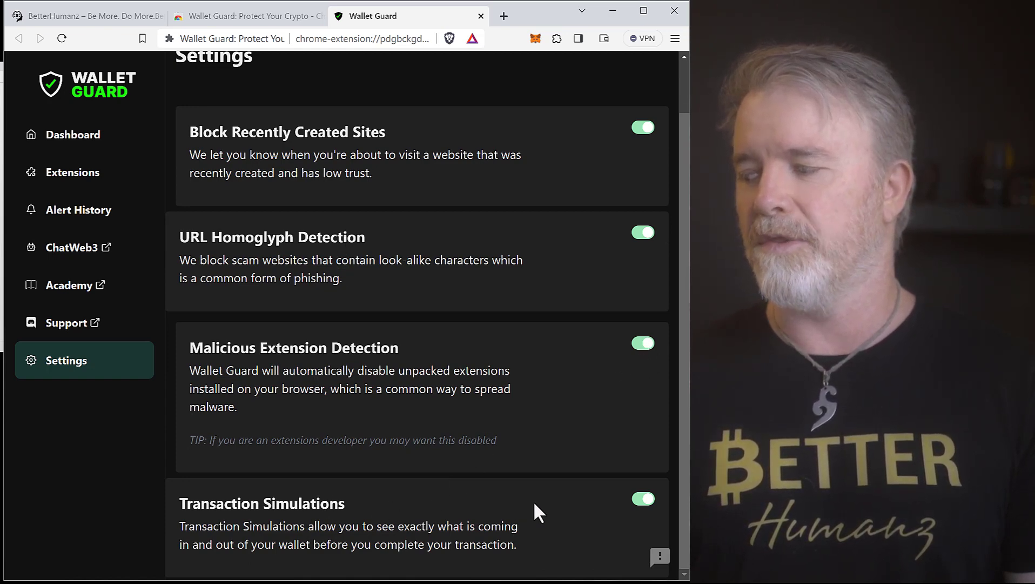
click(632, 500)
click(633, 499)
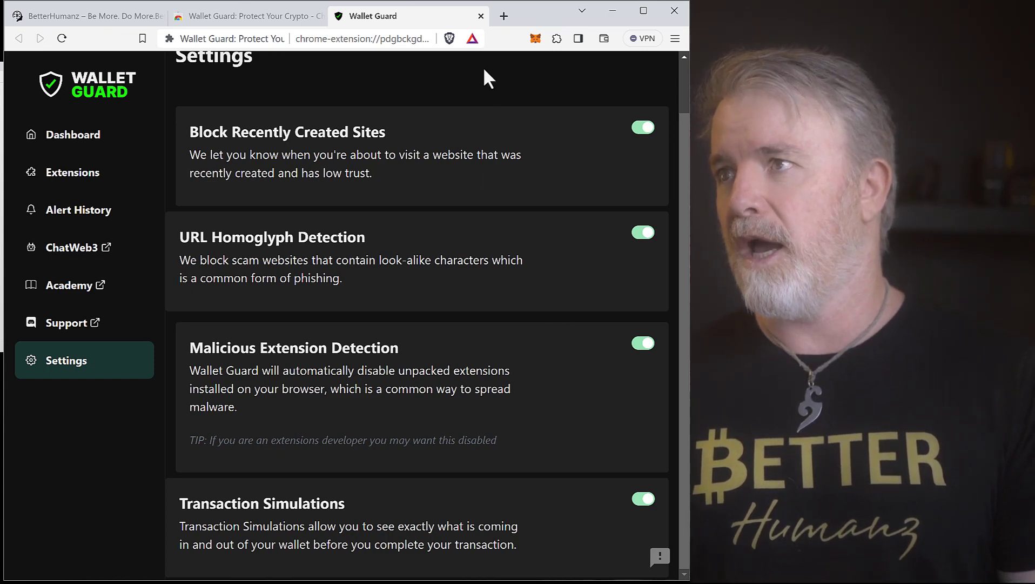
click(481, 16)
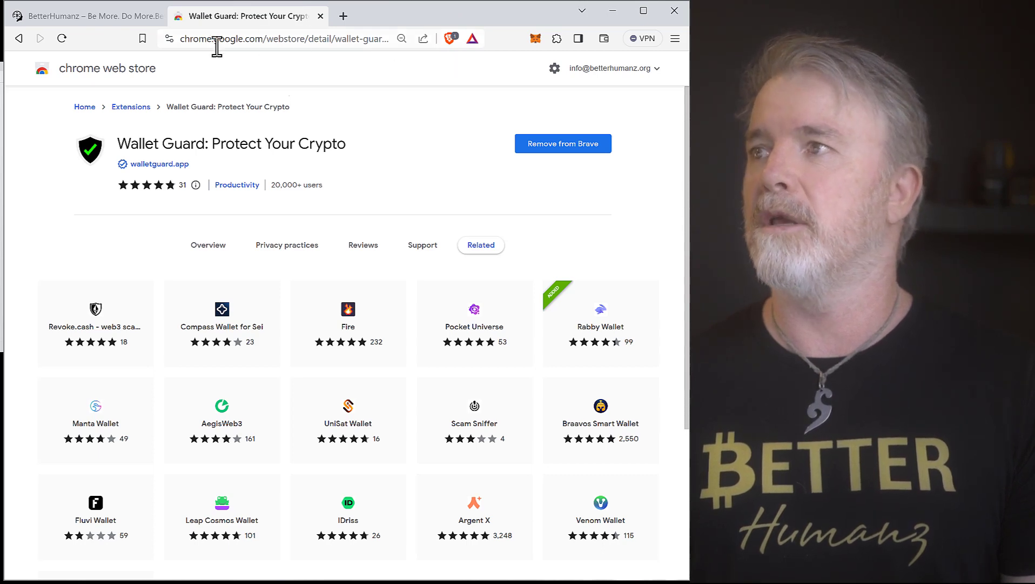
On the BetterHumanz mint page, disconnect the wallet and try connecting MetaMask.
click(102, 16)
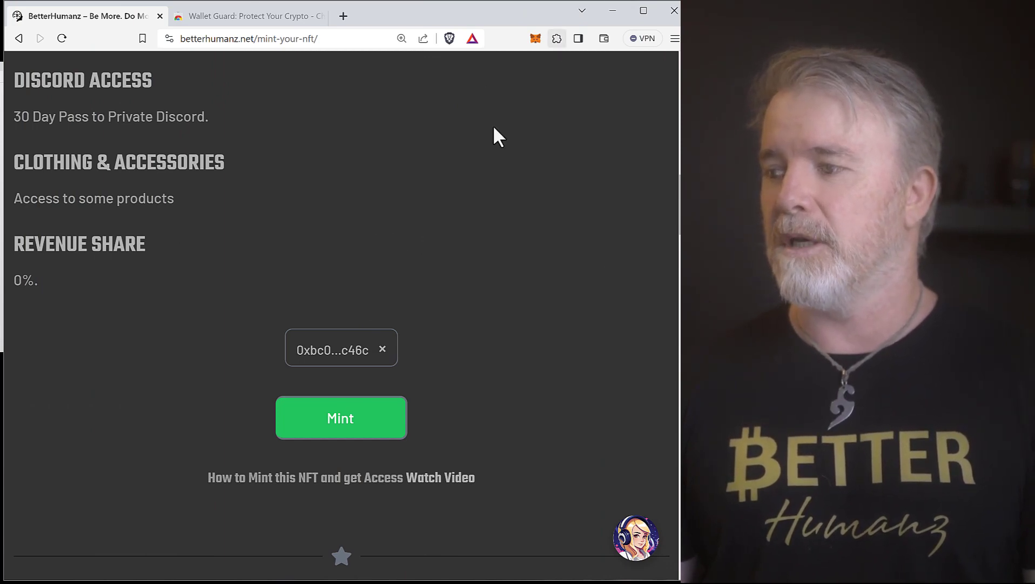
click(382, 350)
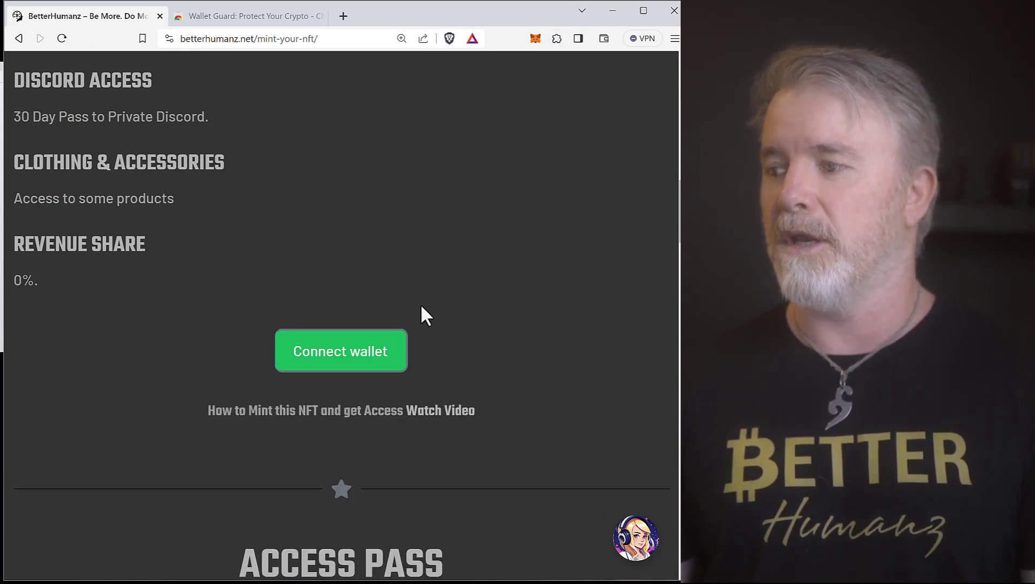
click(335, 353)
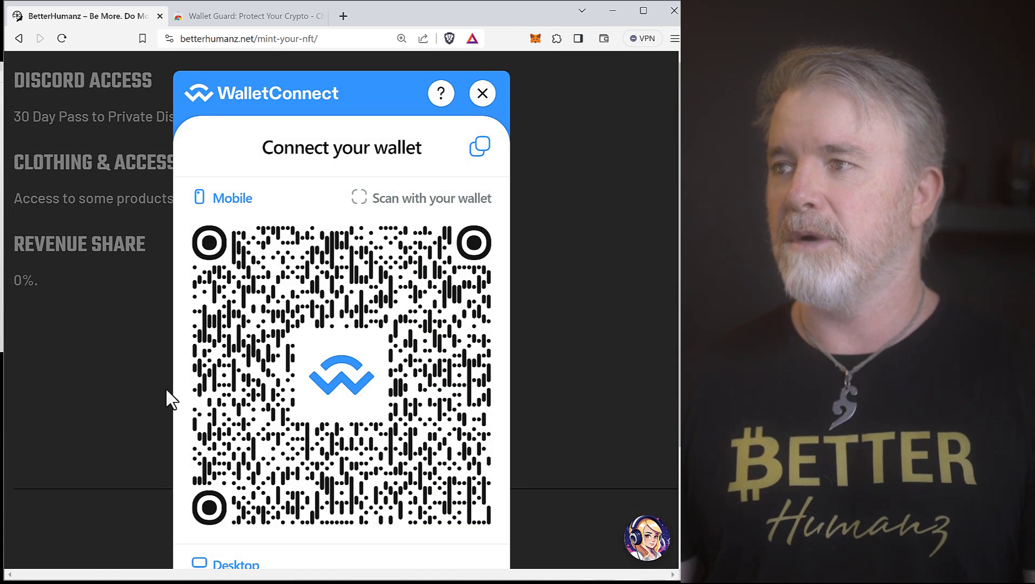
click(210, 474)
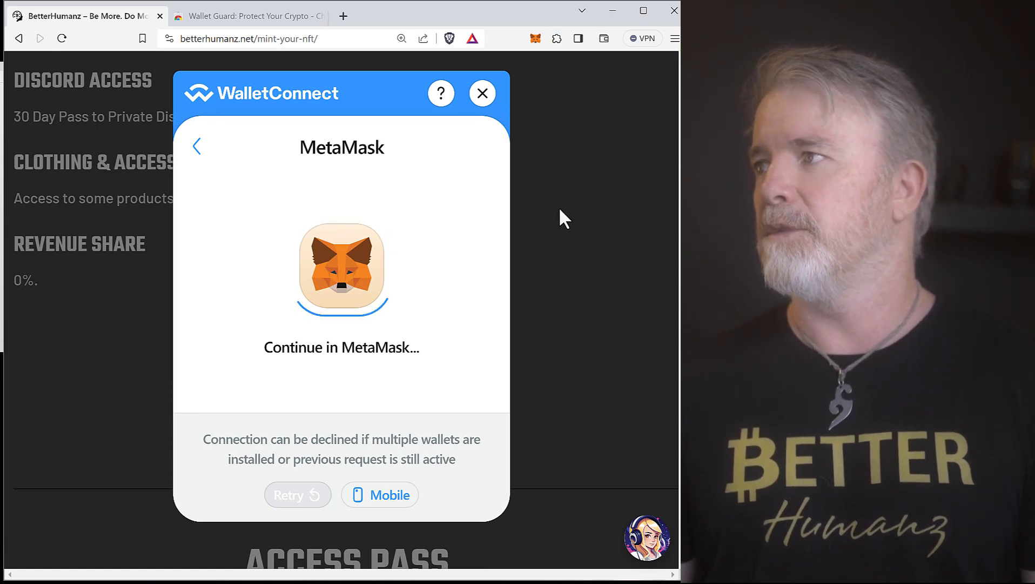
click(535, 39)
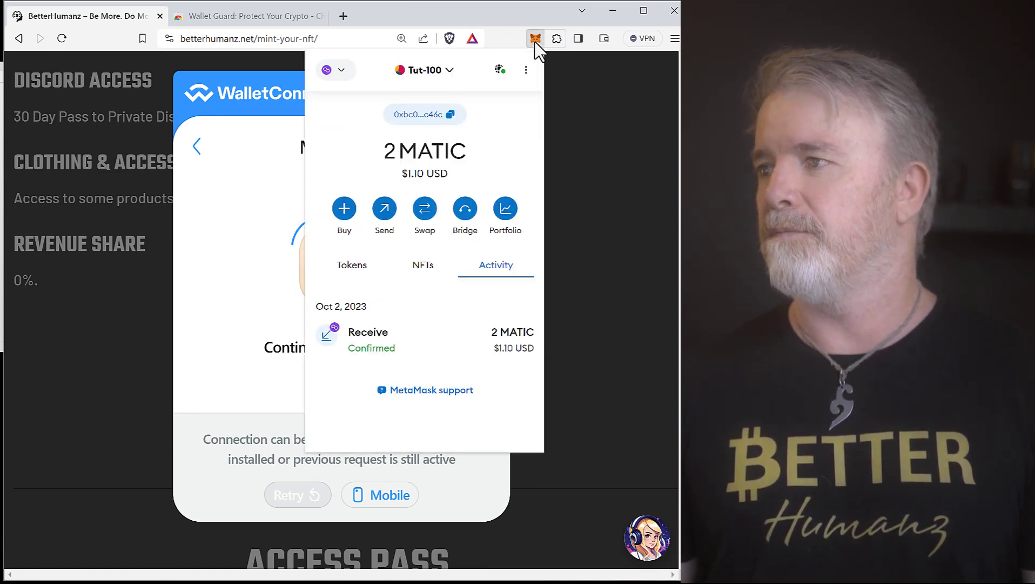
click(610, 174)
Retry connecting with MetaMask, then cancel the stalled connection.
click(304, 359)
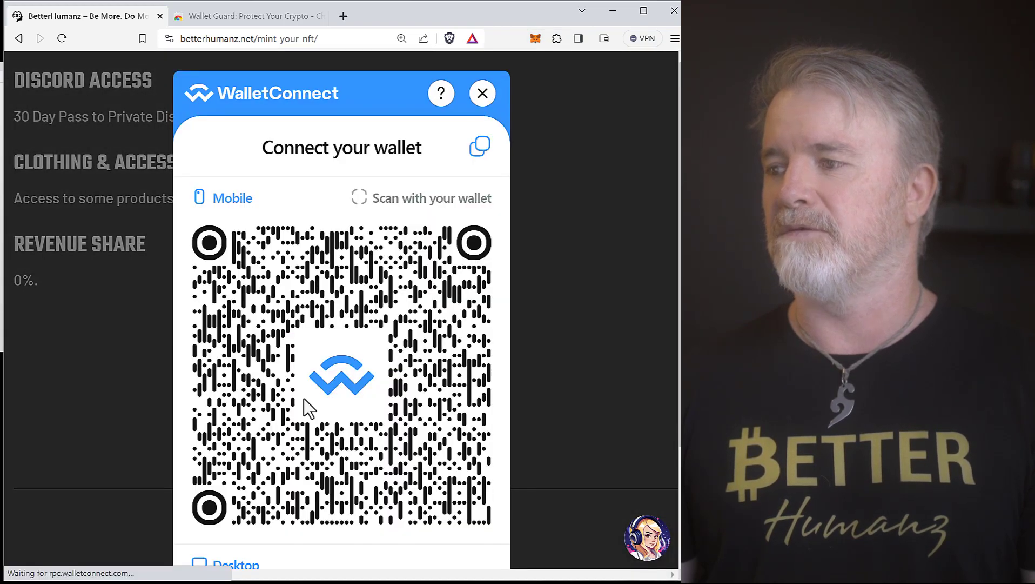
scroll(303, 398, down, 3)
click(210, 499)
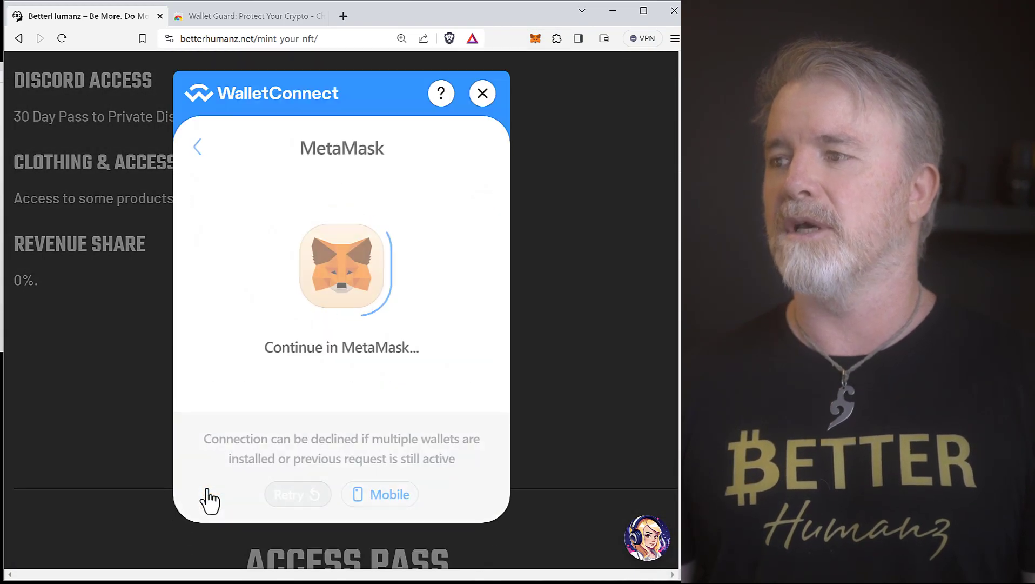
click(526, 250)
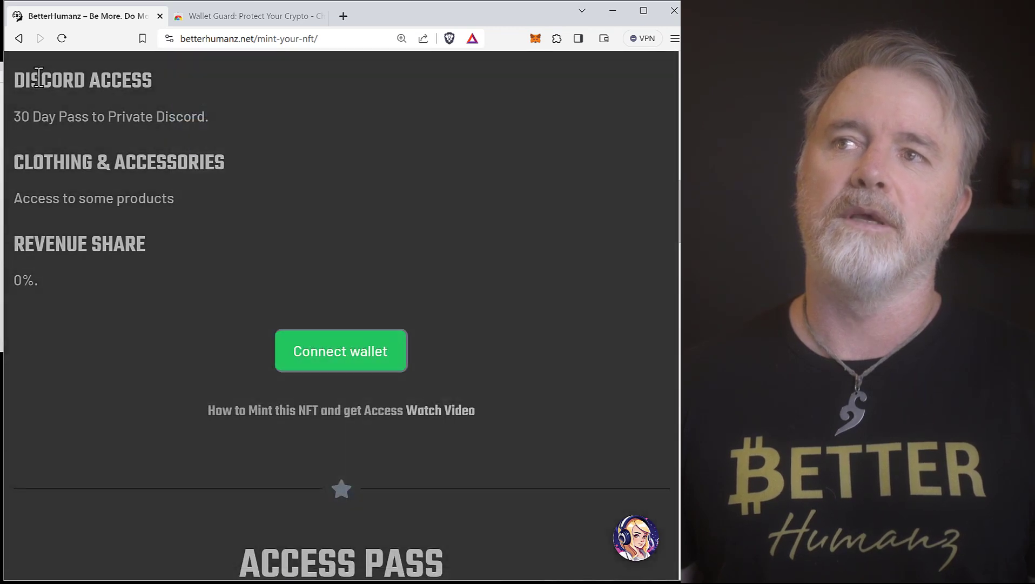
Reload the mint page and connect the wallet with MetaMask.
click(62, 38)
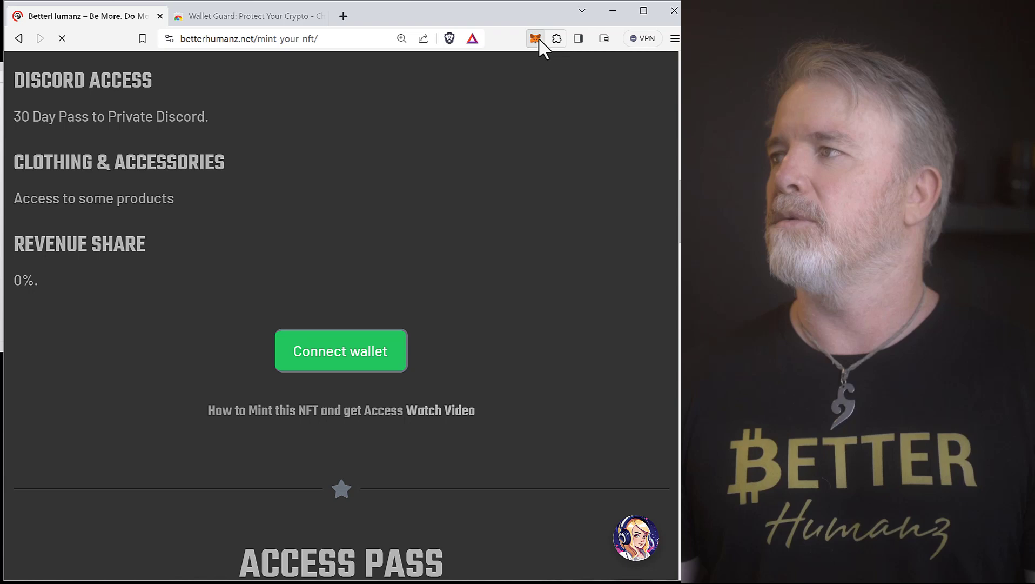
click(390, 354)
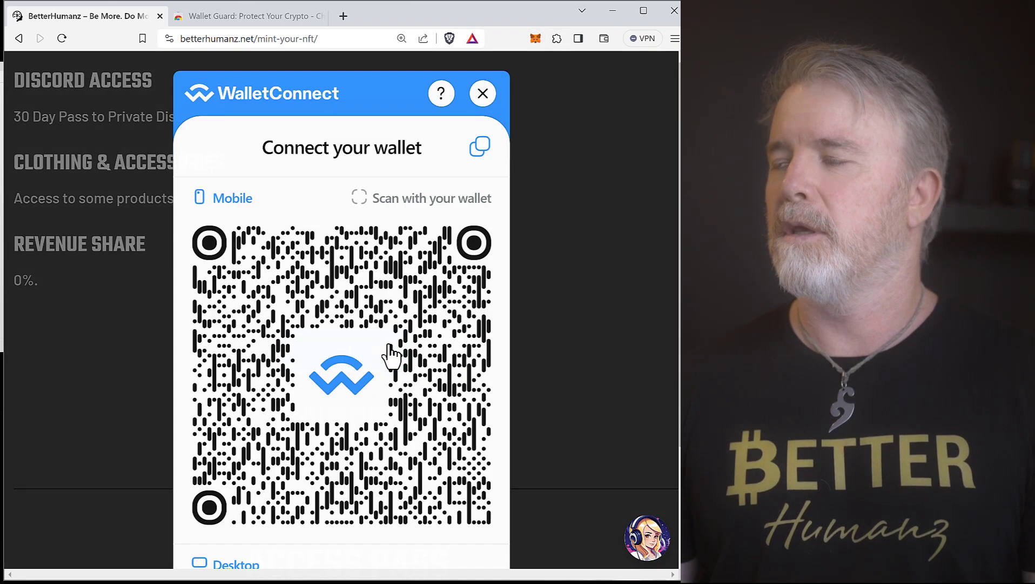
scroll(210, 551, down, 3)
click(215, 513)
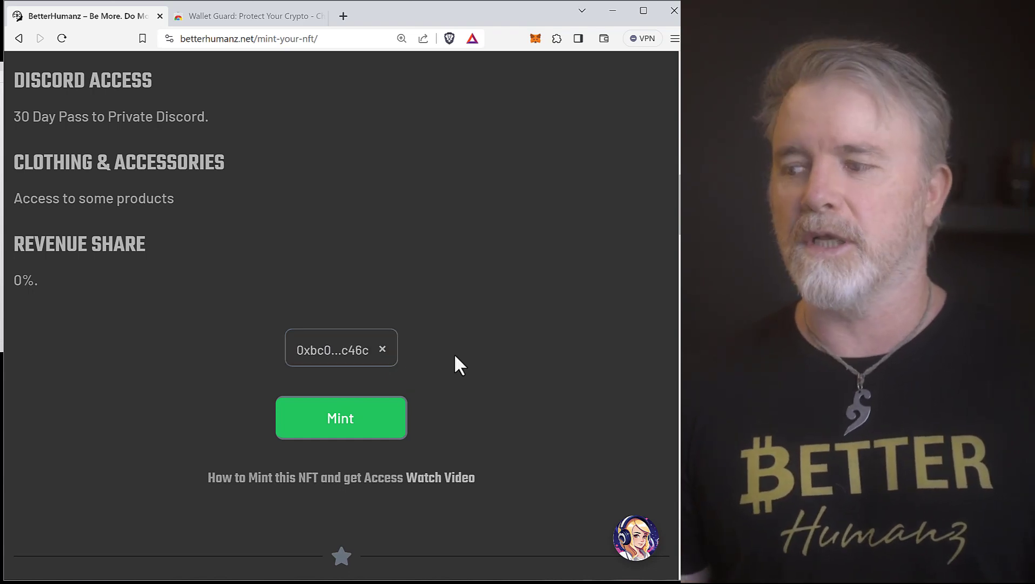
Mint the free BetterHumanz NFT to bring up Wallet Guard's Polygon transaction preview.
click(369, 420)
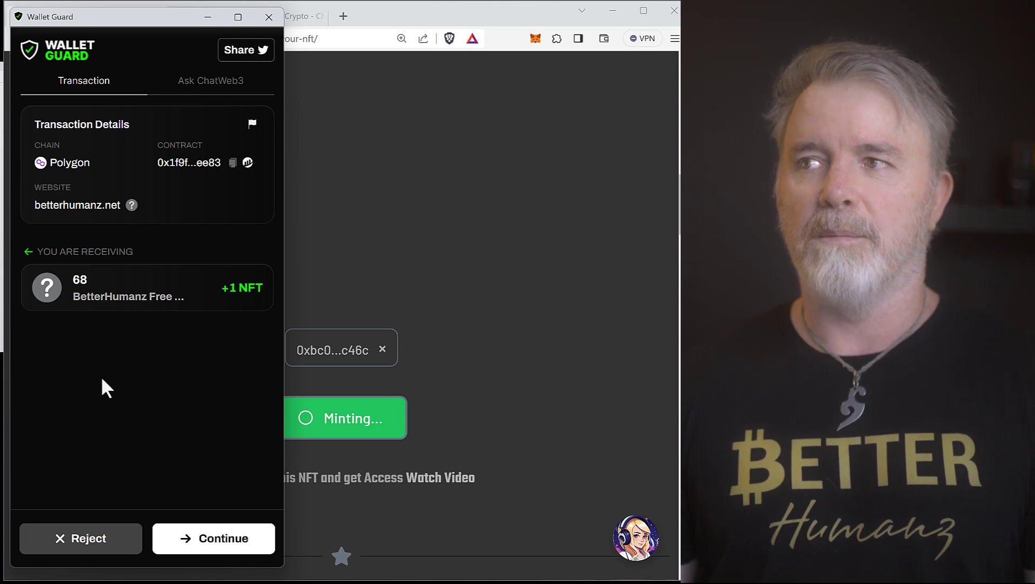
Have Ask ChatWeb3 explain the mint transaction, read its answer, then return to the Transaction tab.
click(210, 92)
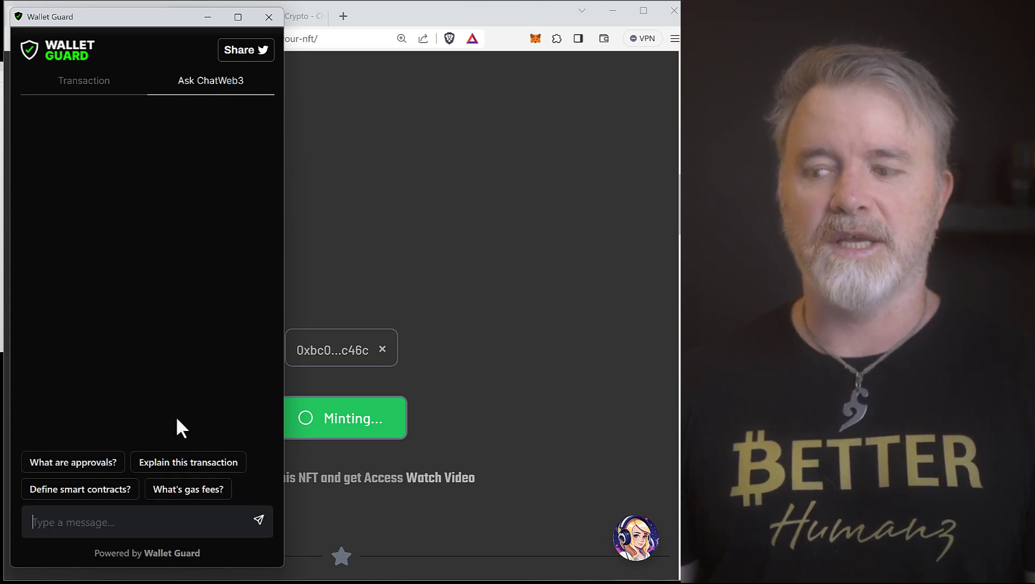
click(183, 464)
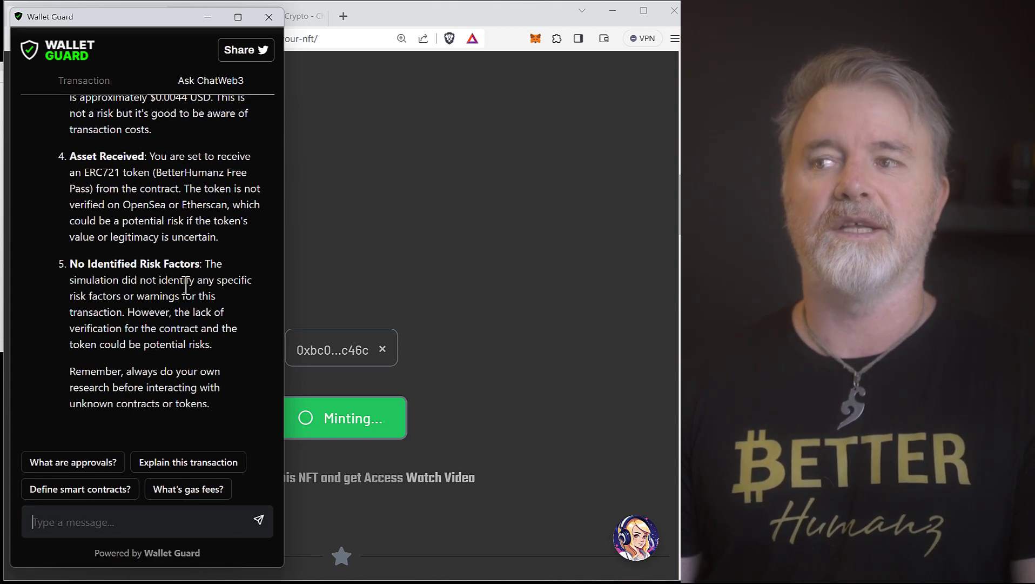
scroll(186, 286, up, 3)
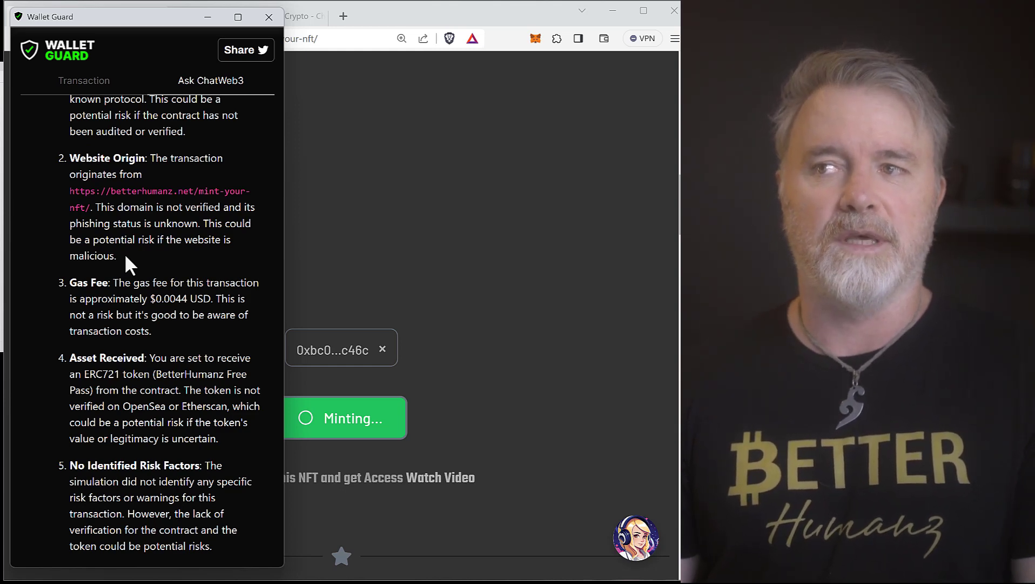
scroll(125, 253, up, 3)
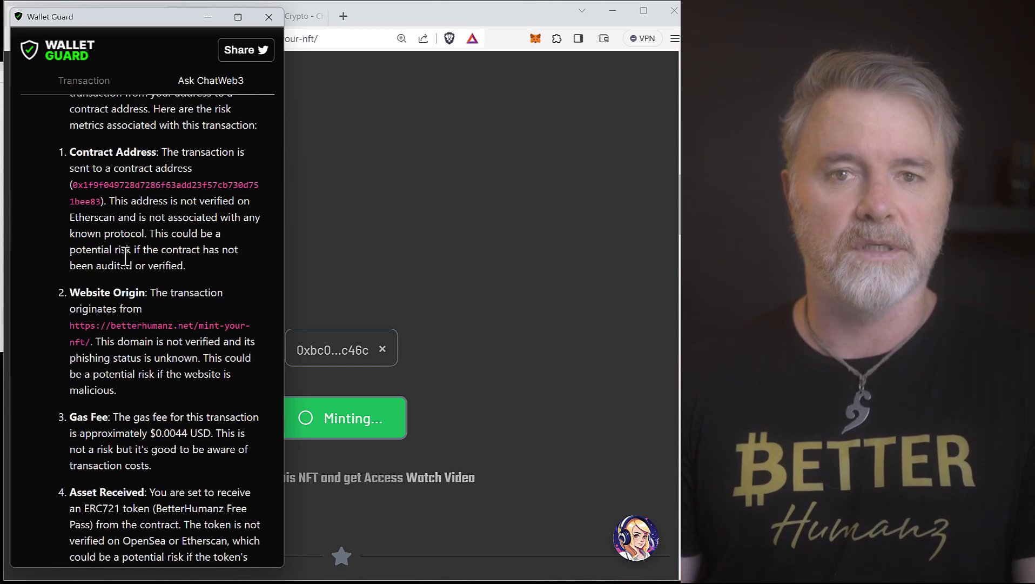
scroll(125, 257, up, 3)
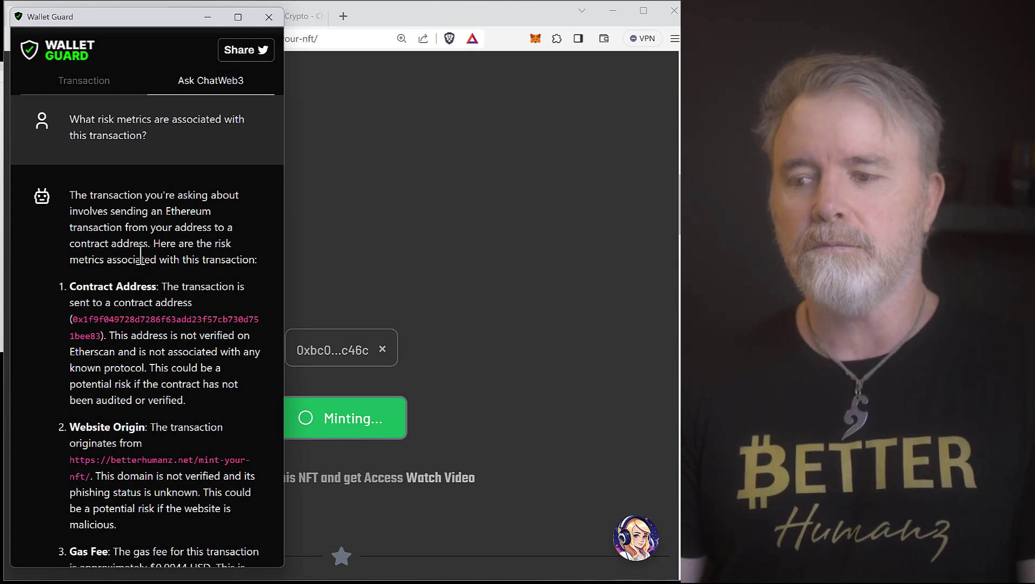
scroll(140, 254, down, 7)
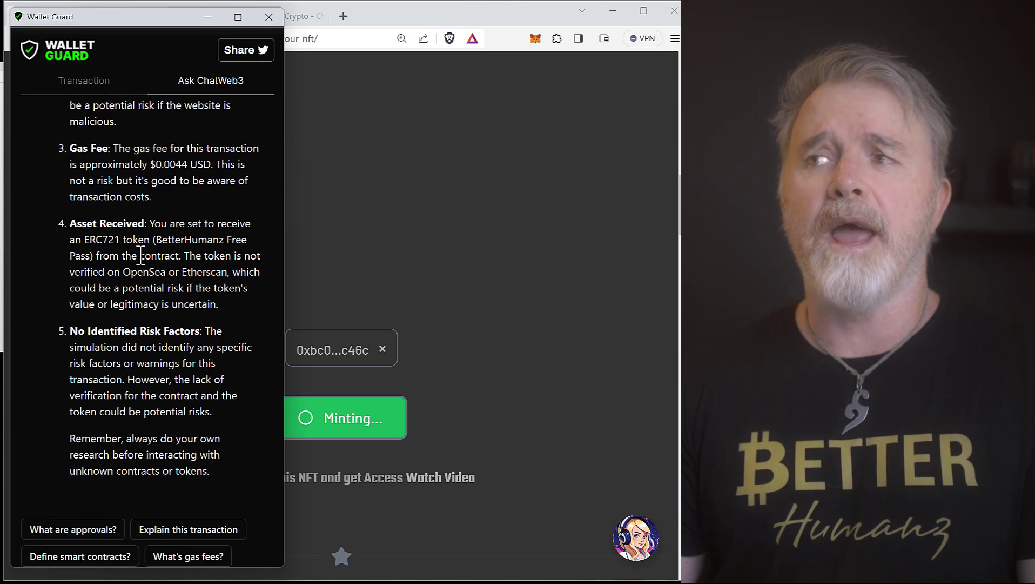
scroll(140, 256, down, 2)
scroll(140, 253, up, 8)
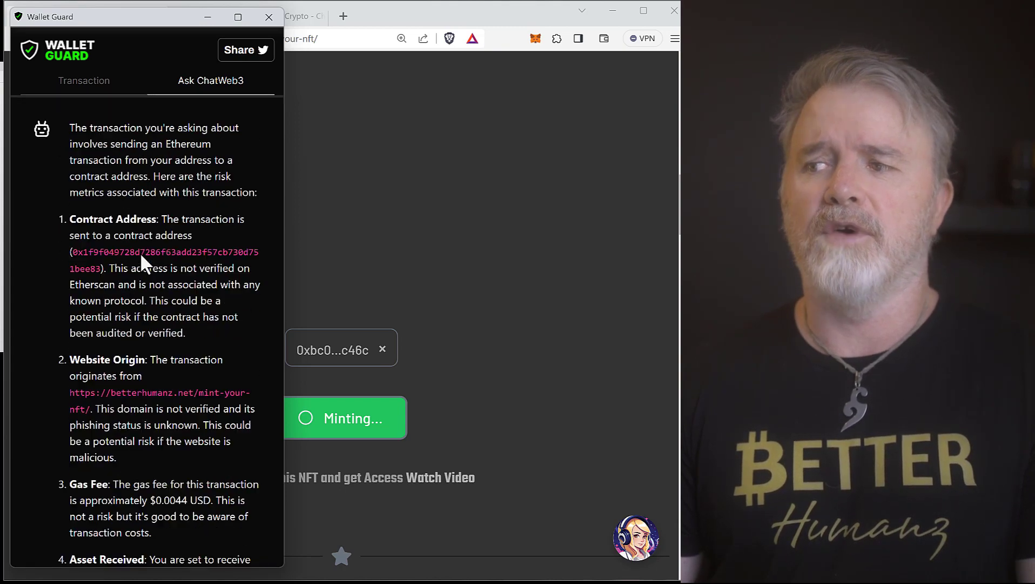
click(86, 89)
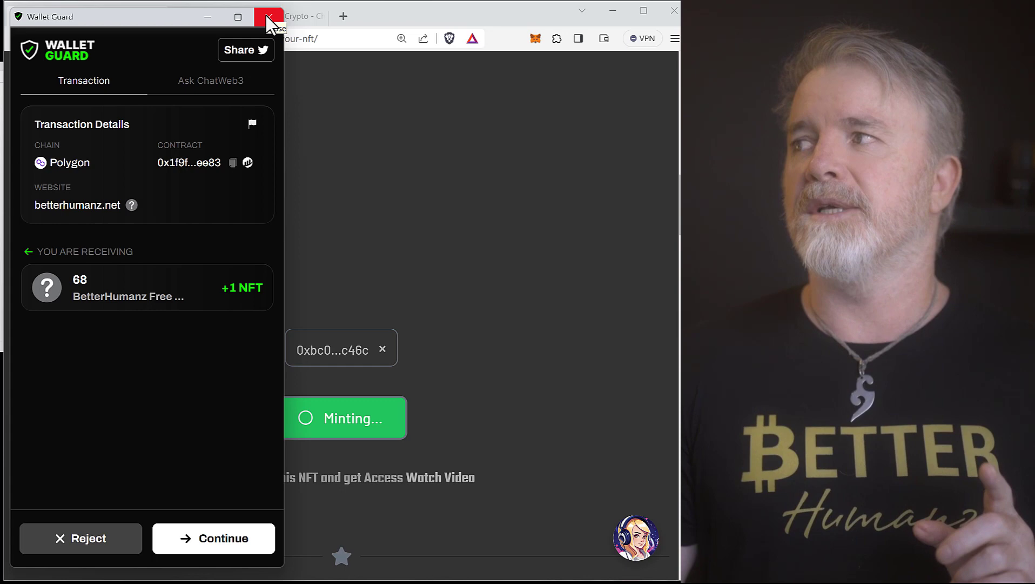
Close the transaction window unapproved and open MetaMask's Snaps settings page, showing no snaps.
click(267, 16)
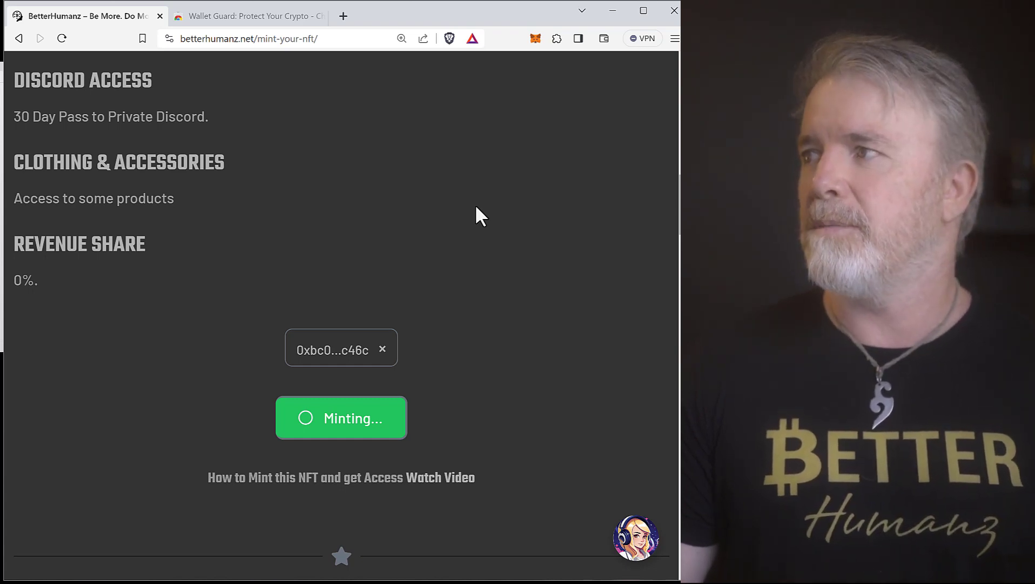
click(535, 38)
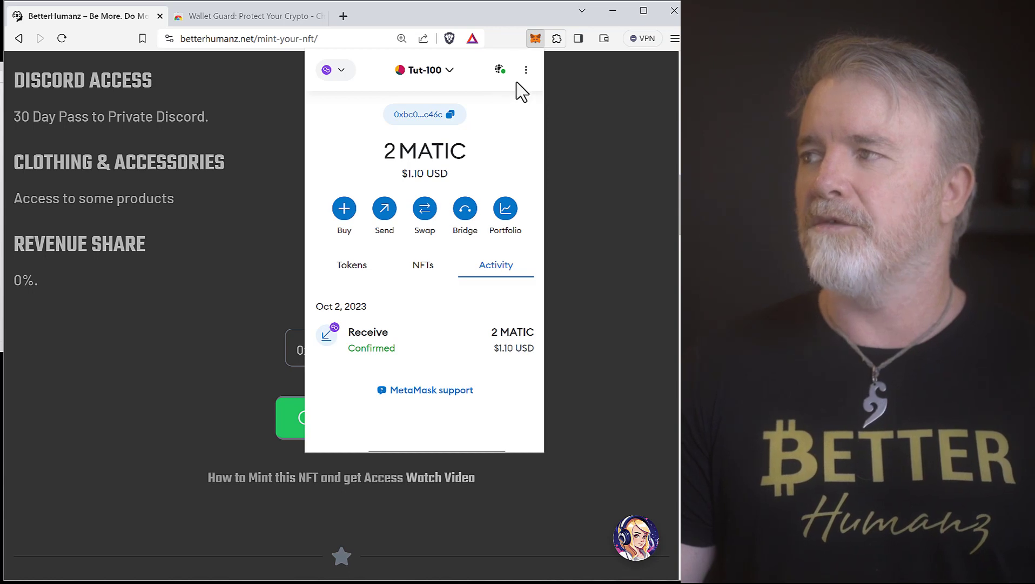
click(526, 71)
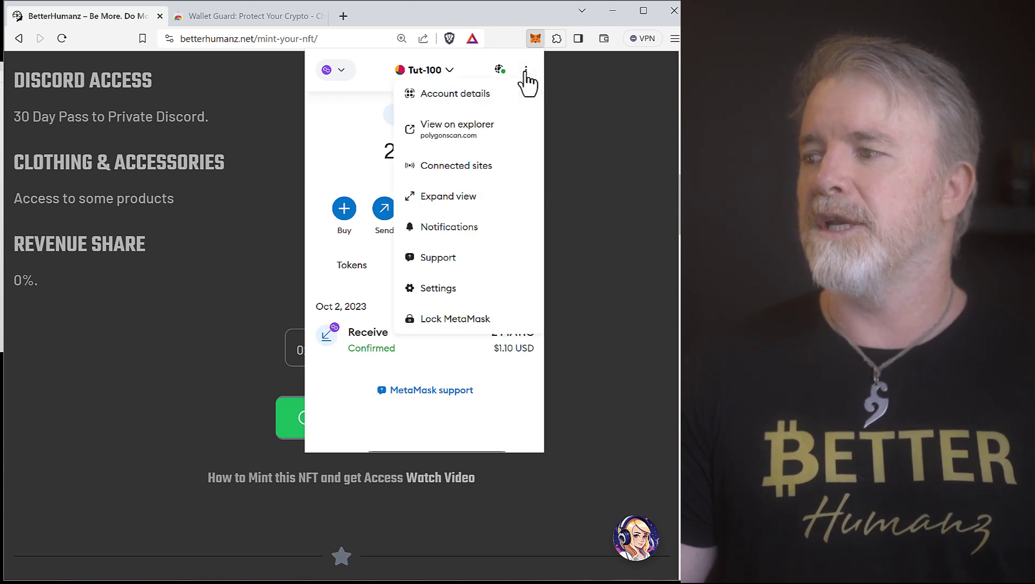
click(439, 288)
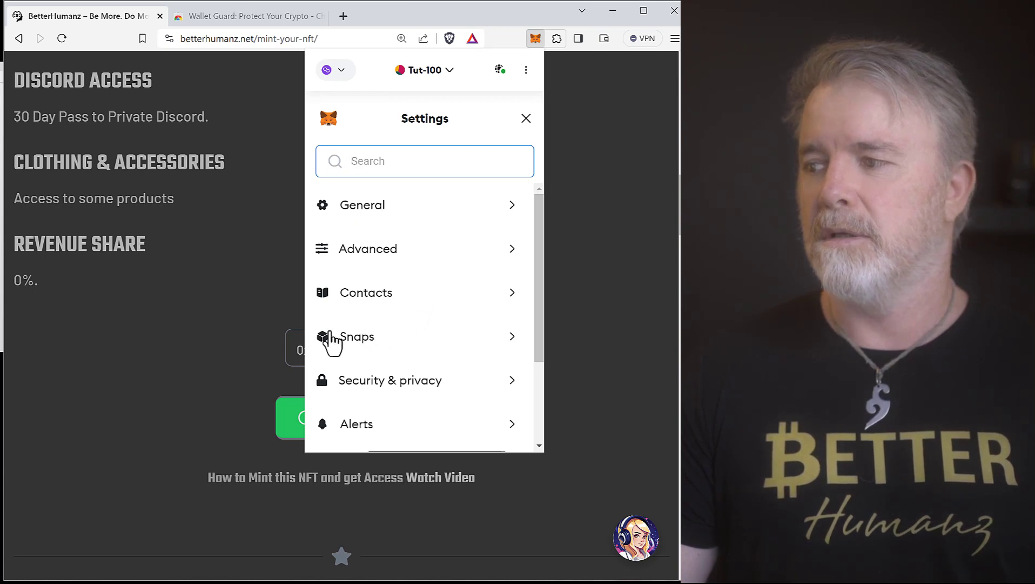
click(365, 346)
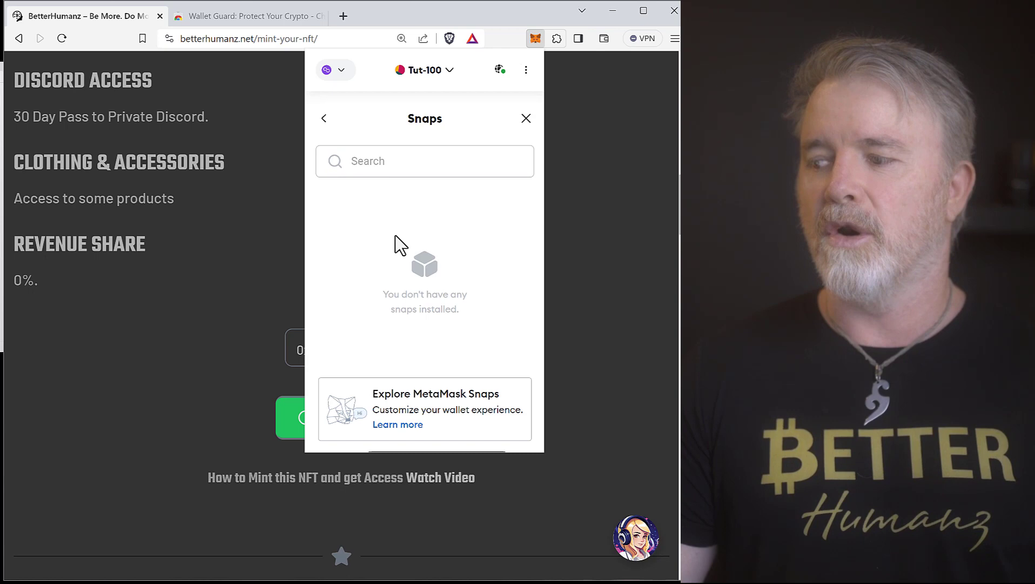
Go from Explore MetaMask Snaps to the snaps directory and open the Wallet Guard snap page.
click(412, 426)
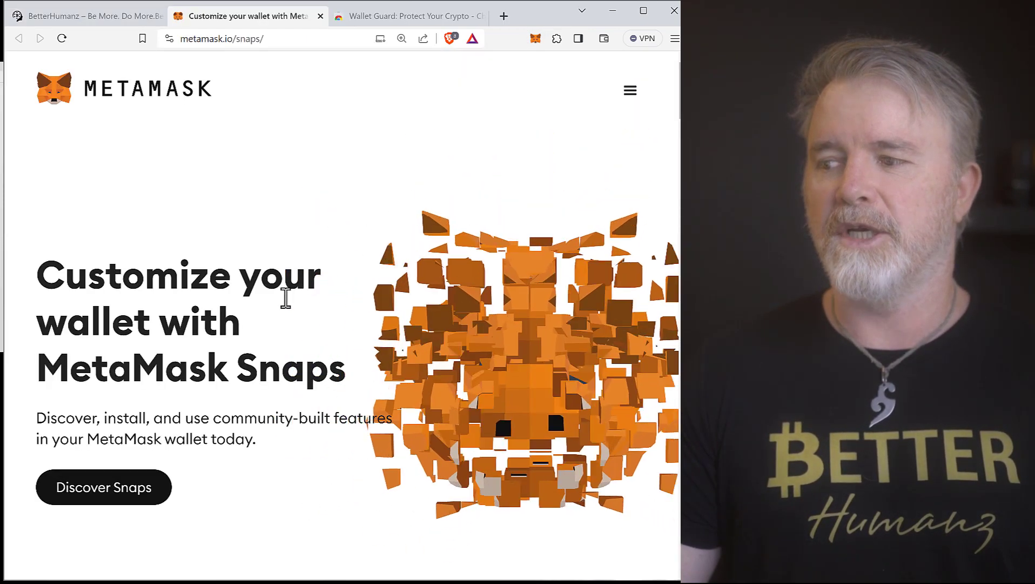
scroll(238, 308, down, 5)
scroll(238, 312, down, 4)
scroll(240, 315, up, 8)
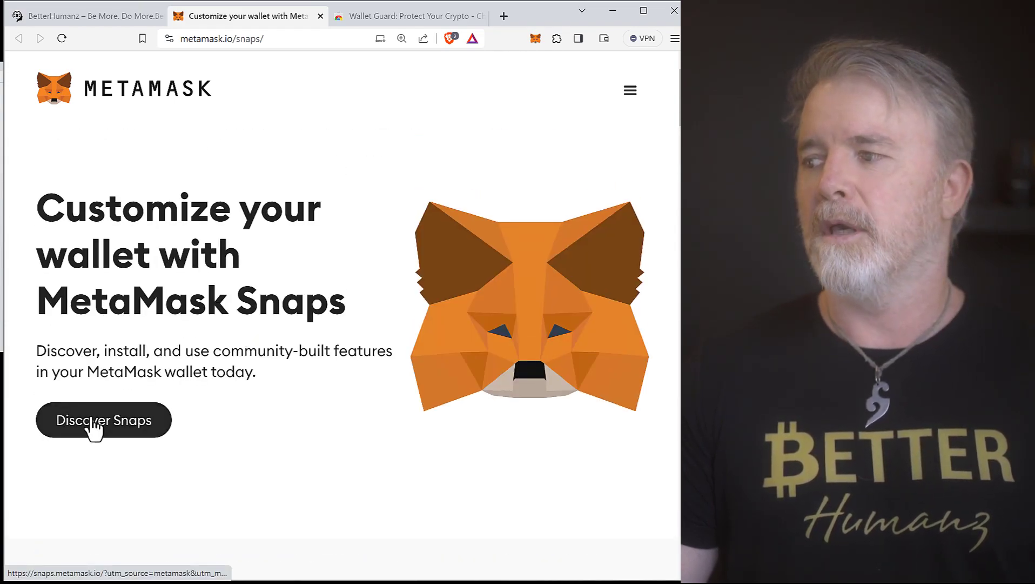
click(92, 422)
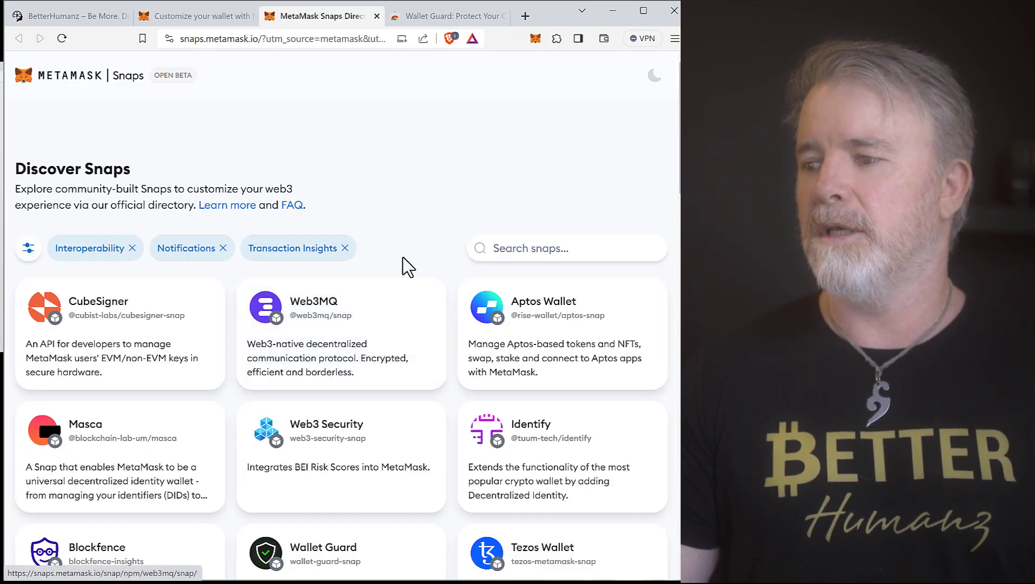
scroll(407, 266, down, 1)
scroll(405, 271, down, 3)
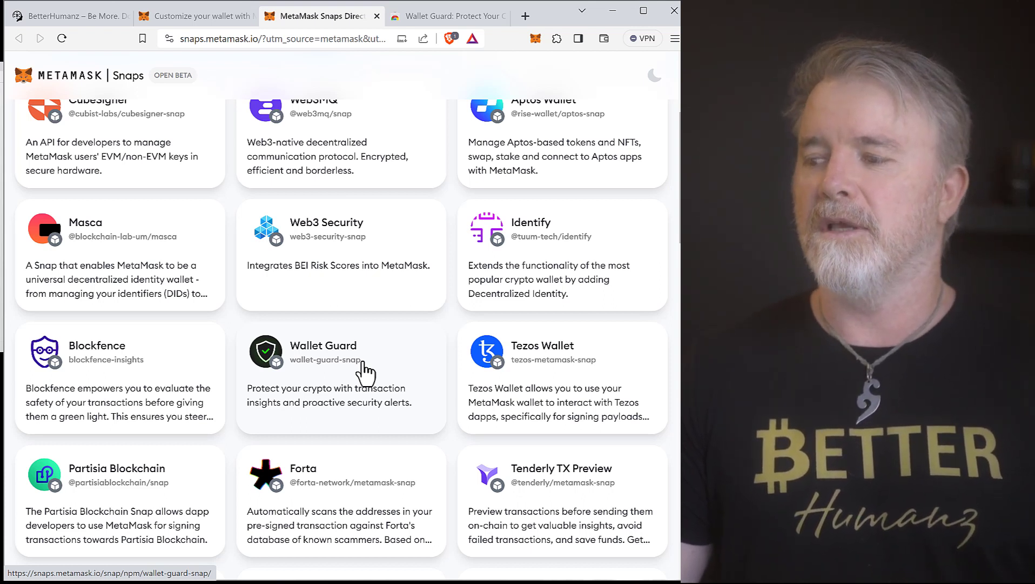
click(330, 363)
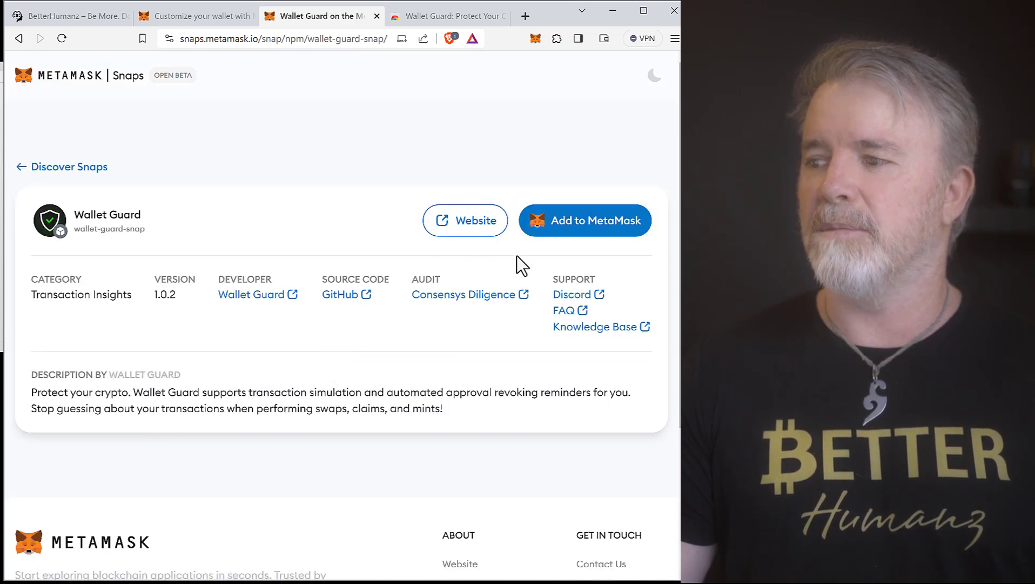
Add the Wallet Guard snap to MetaMask, approving the connection and permissions.
click(576, 226)
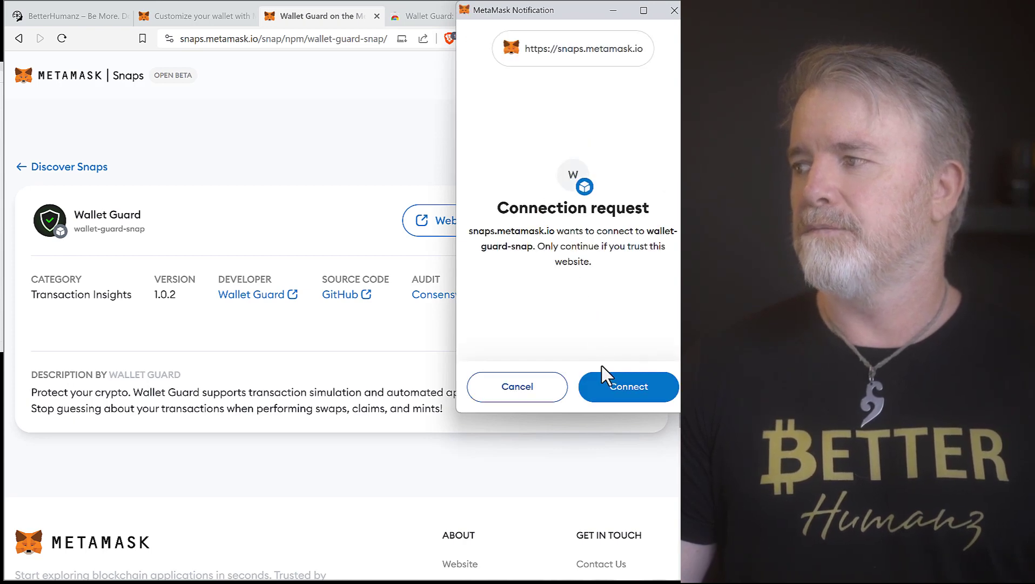
click(620, 397)
scroll(606, 300, down, 5)
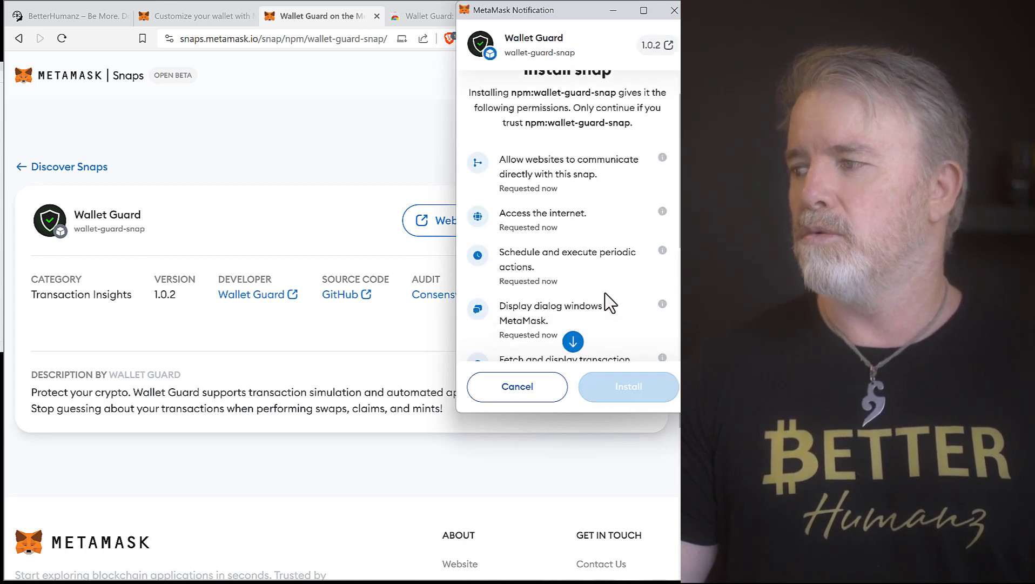
click(633, 395)
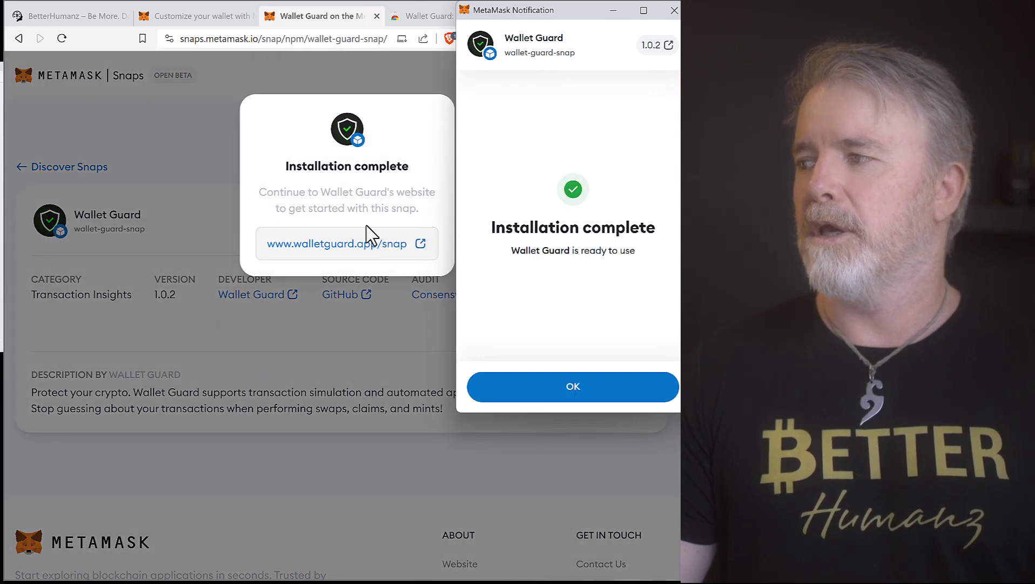
click(562, 387)
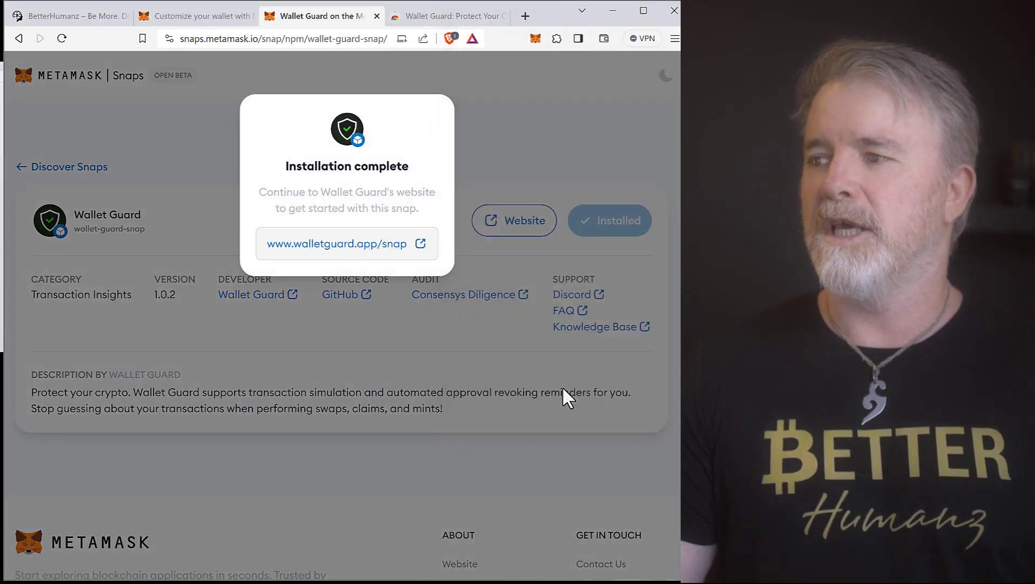
Look over walletguard.app/snap, then close it, the installation notice and the extra Wallet Guard tabs.
click(340, 246)
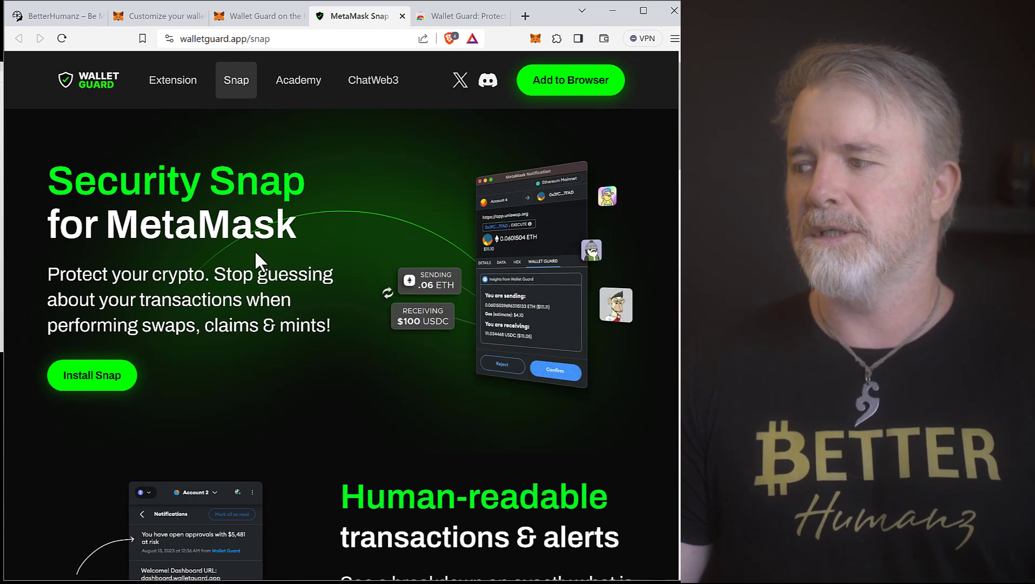
scroll(255, 249, down, 8)
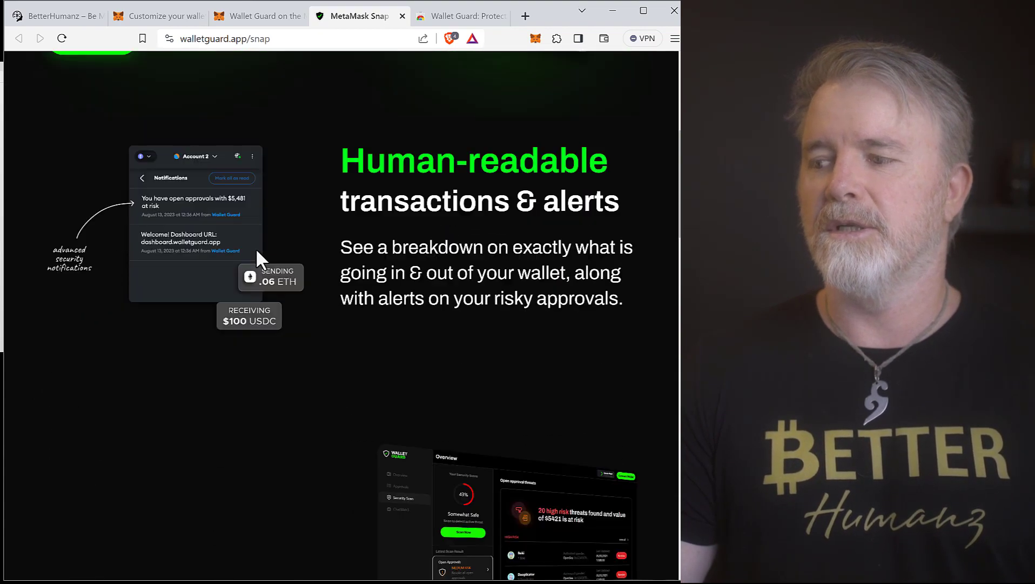
scroll(256, 251, down, 10)
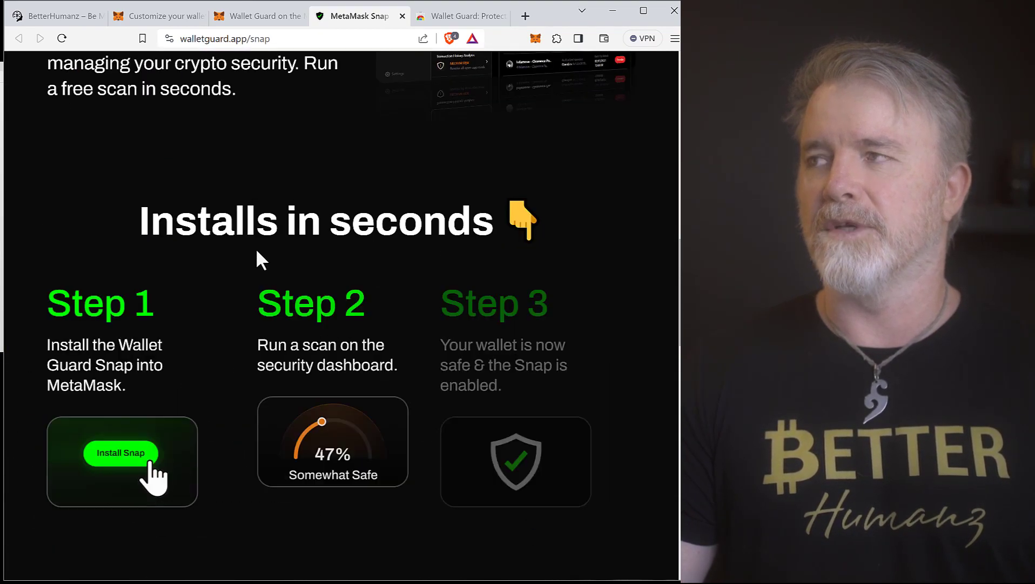
scroll(257, 251, up, 2)
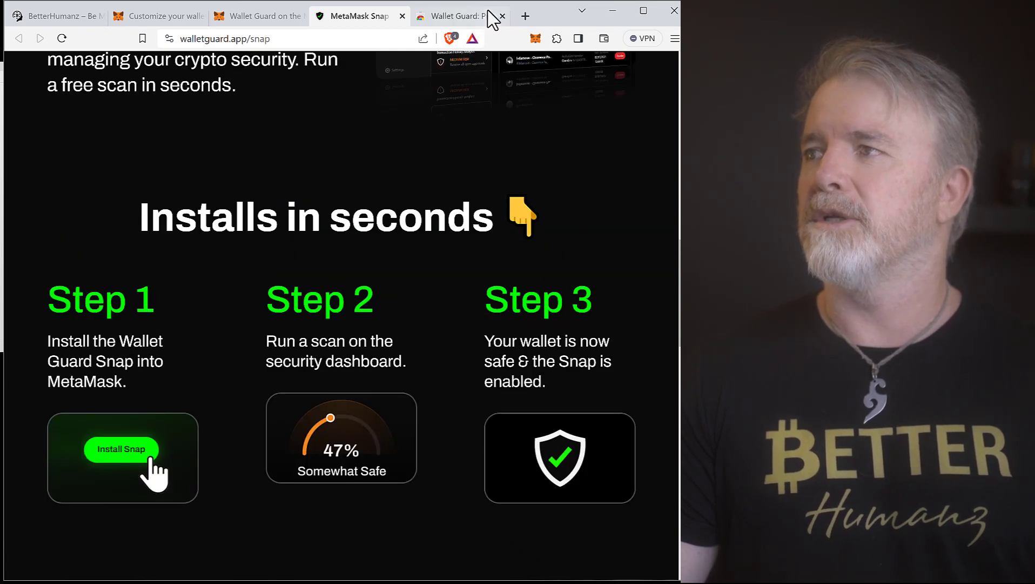
click(403, 15)
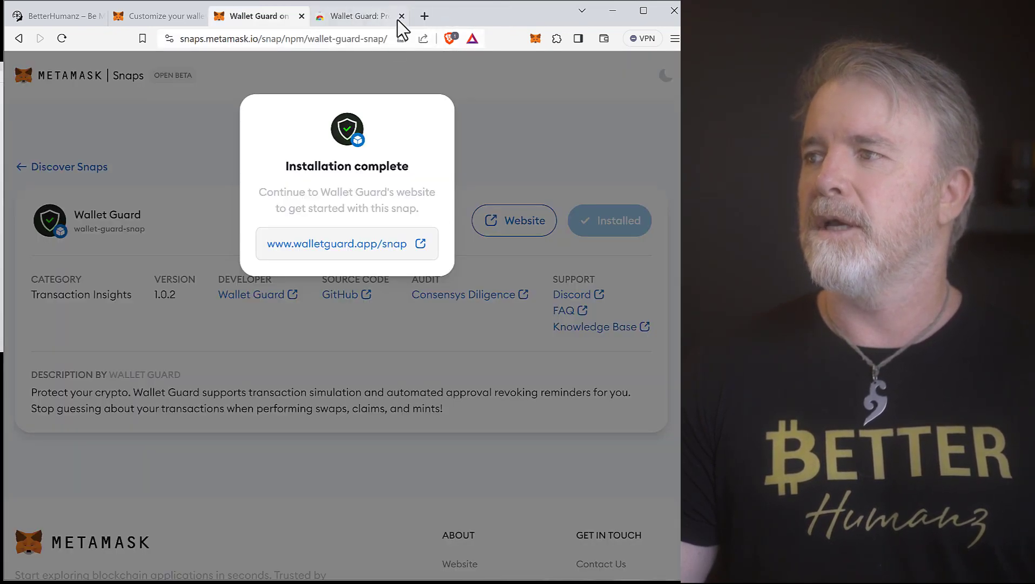
click(506, 97)
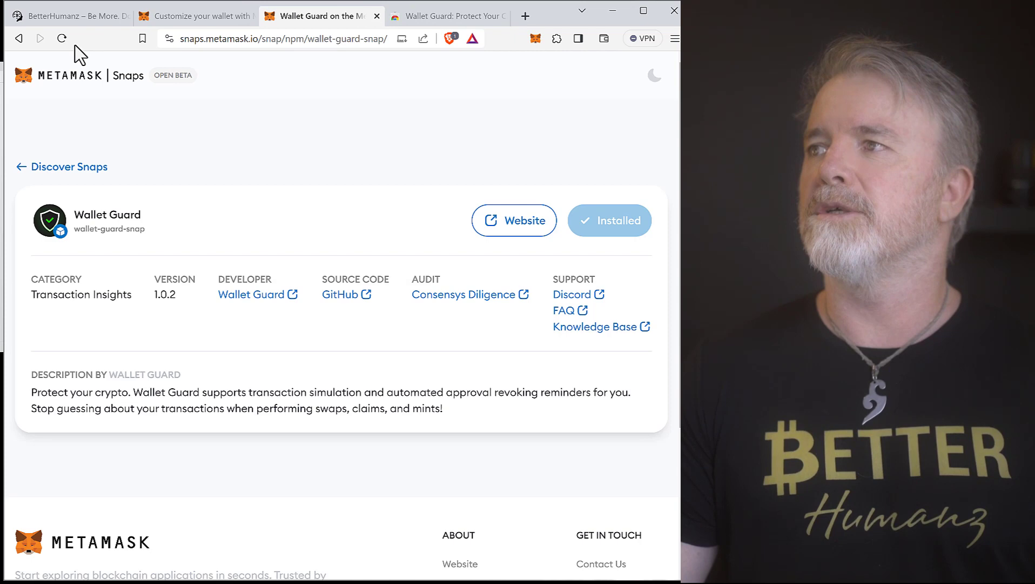
click(377, 16)
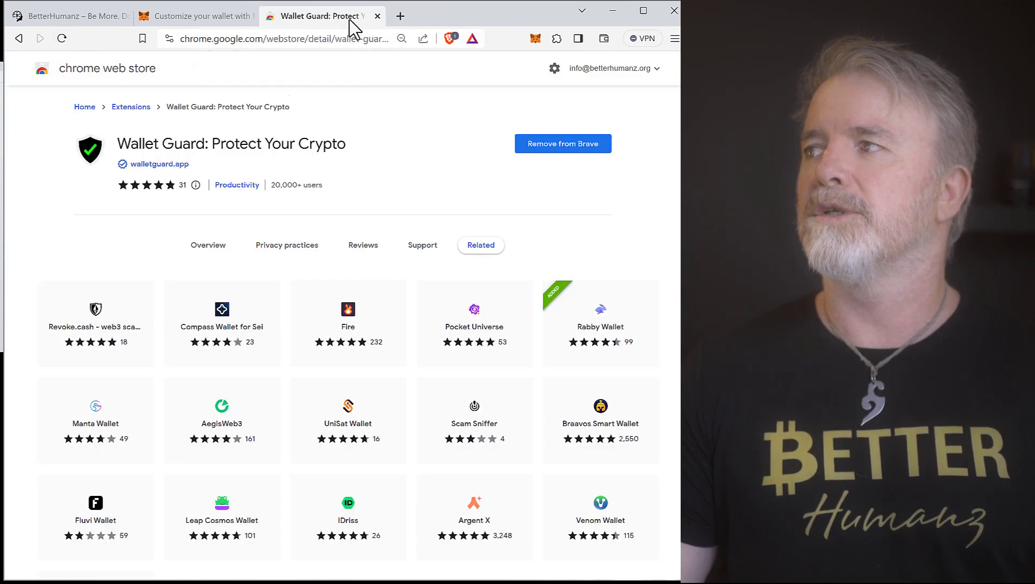
click(377, 16)
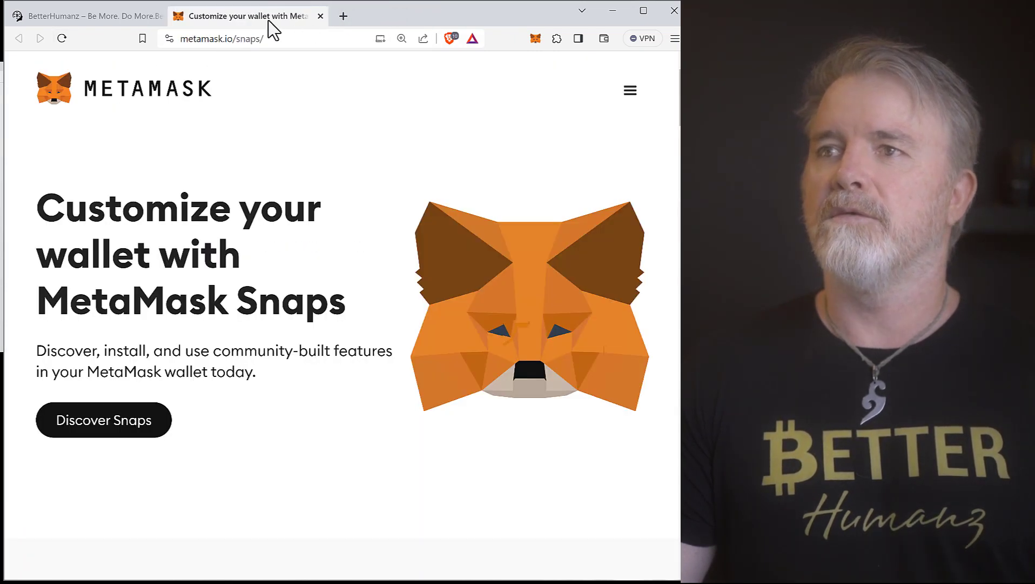
Reload the BetterHumanz page, mint the NFT, and continue past Wallet Guard's preview to MetaMask.
click(102, 17)
click(61, 38)
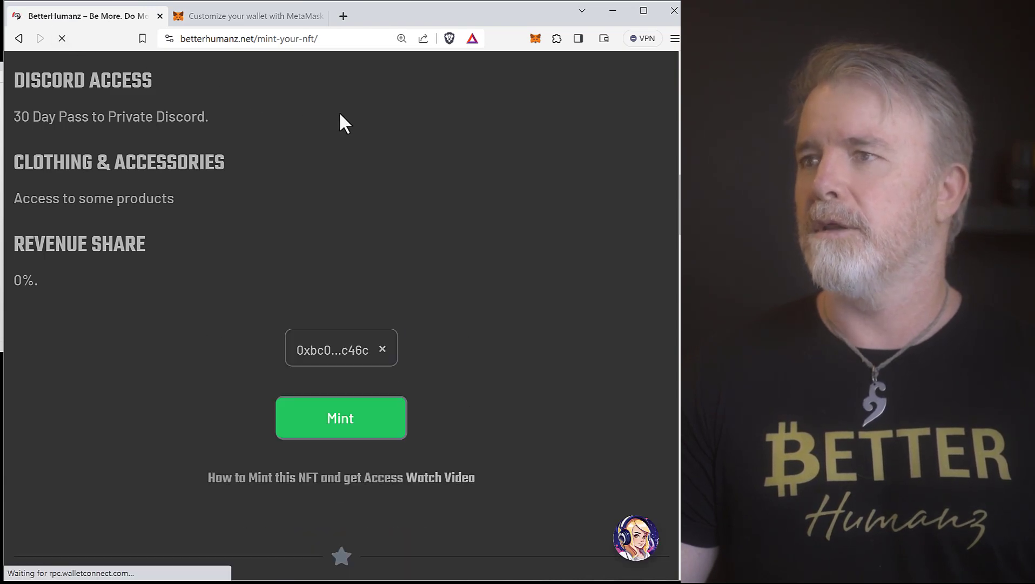
click(354, 425)
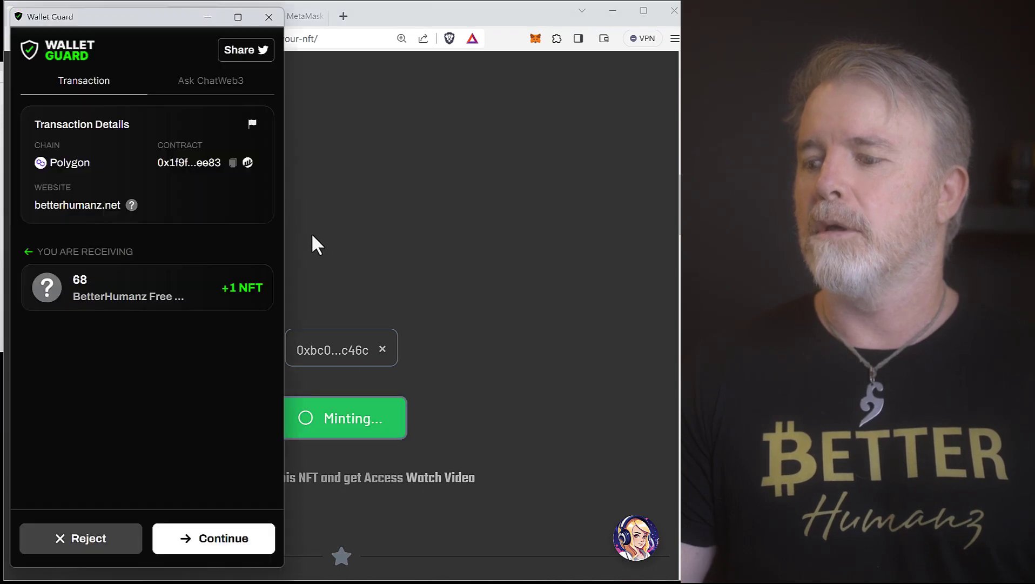
click(223, 540)
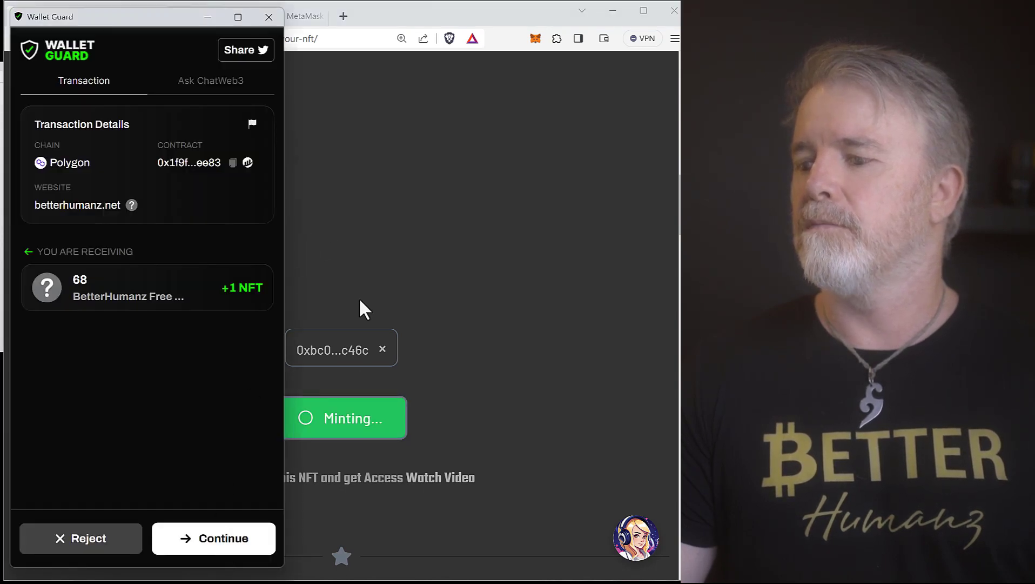
click(237, 547)
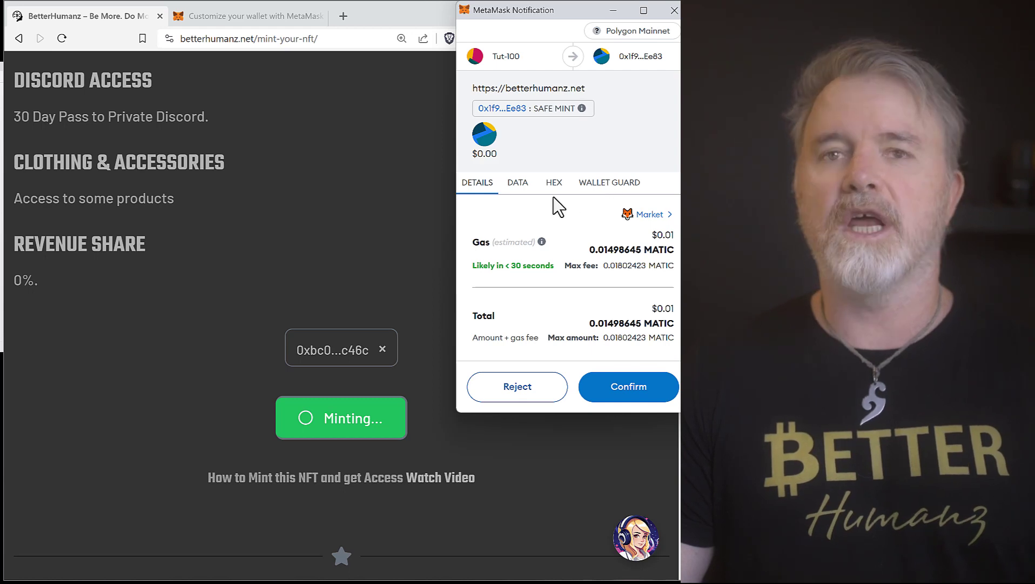
Show the WALLET GUARD insights in MetaMask's confirmation and highlight the received BHFREE #68.
click(604, 187)
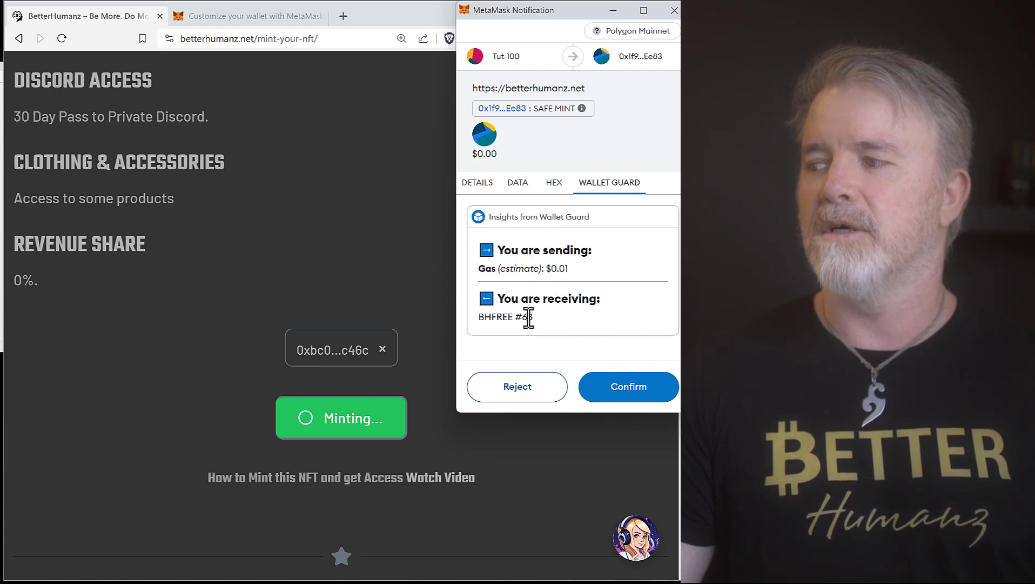
drag(530, 318, 478, 318)
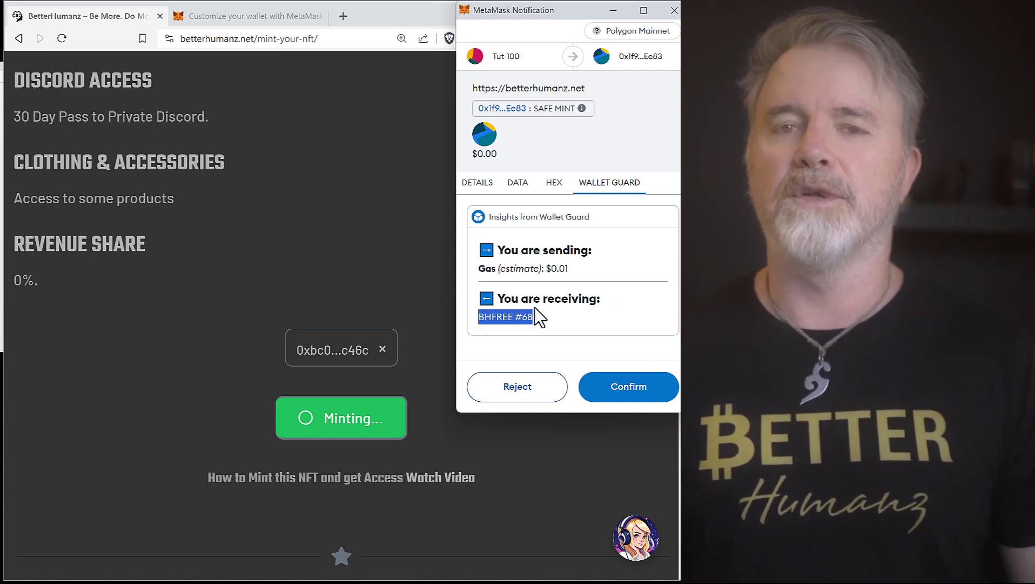
click(578, 302)
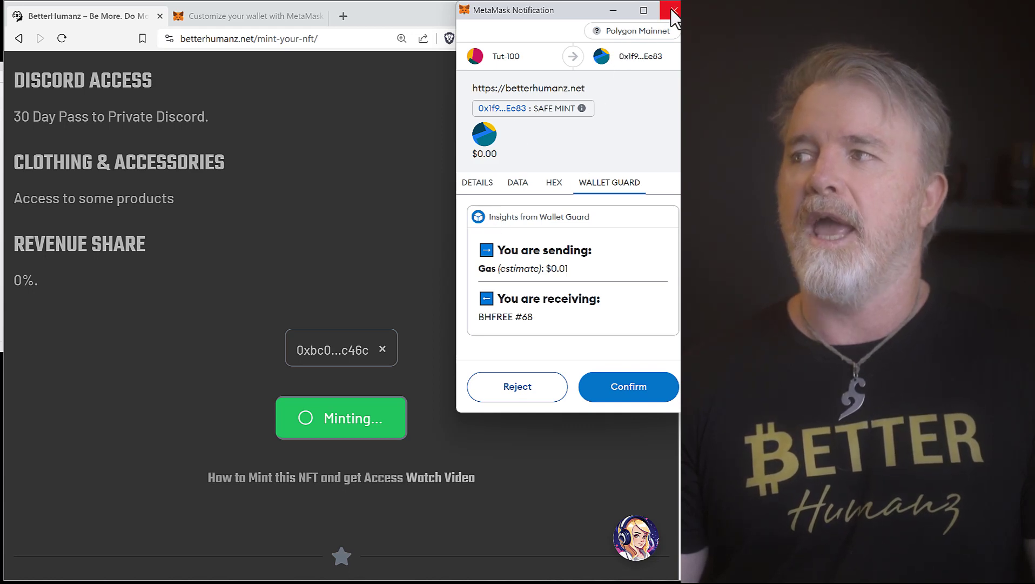
Reject the mint by closing the MetaMask window, then pin Wallet Guard in the Extensions menu.
click(674, 11)
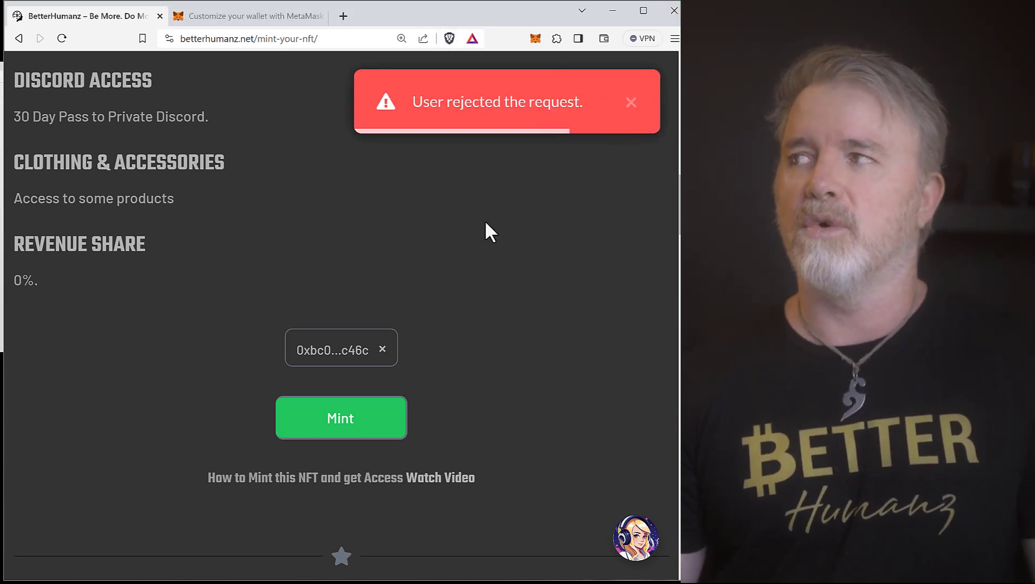
click(556, 39)
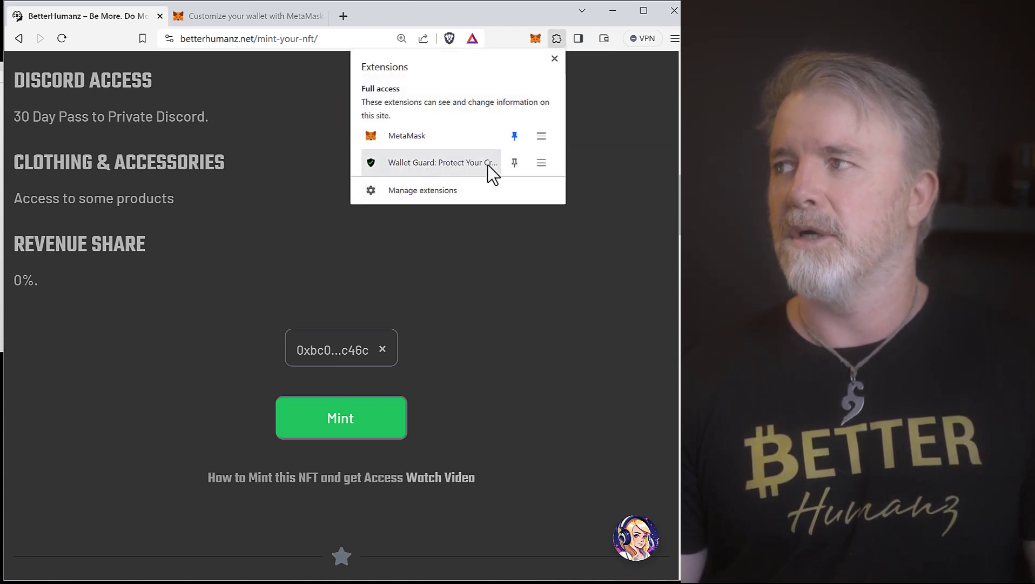
click(514, 162)
click(574, 89)
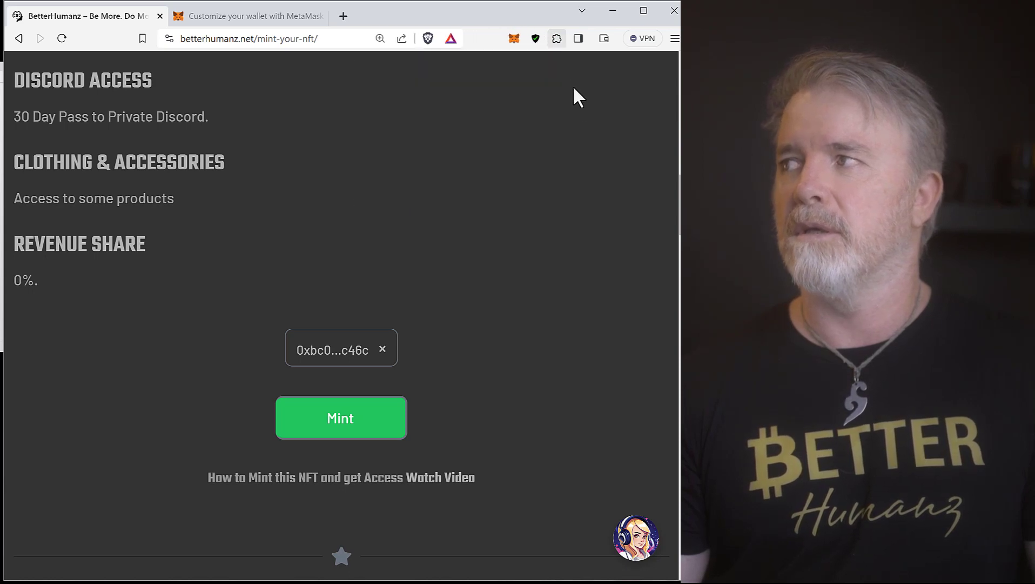